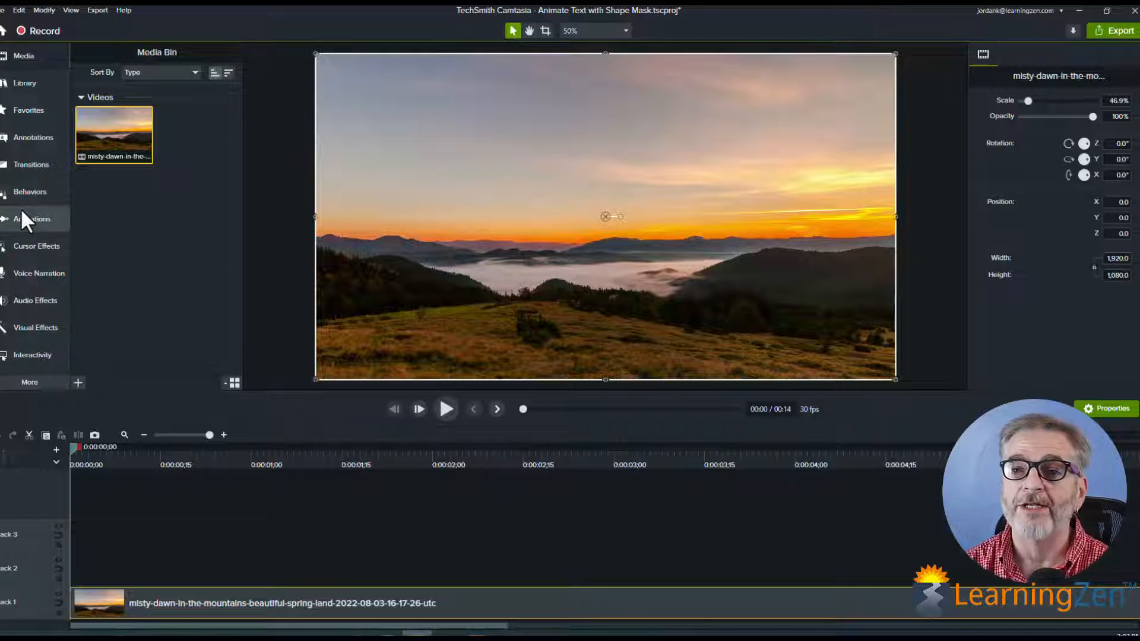
Add a plain text callout on track 2 at the start and extend it to about 14 seconds to match the video clip
click(23, 136)
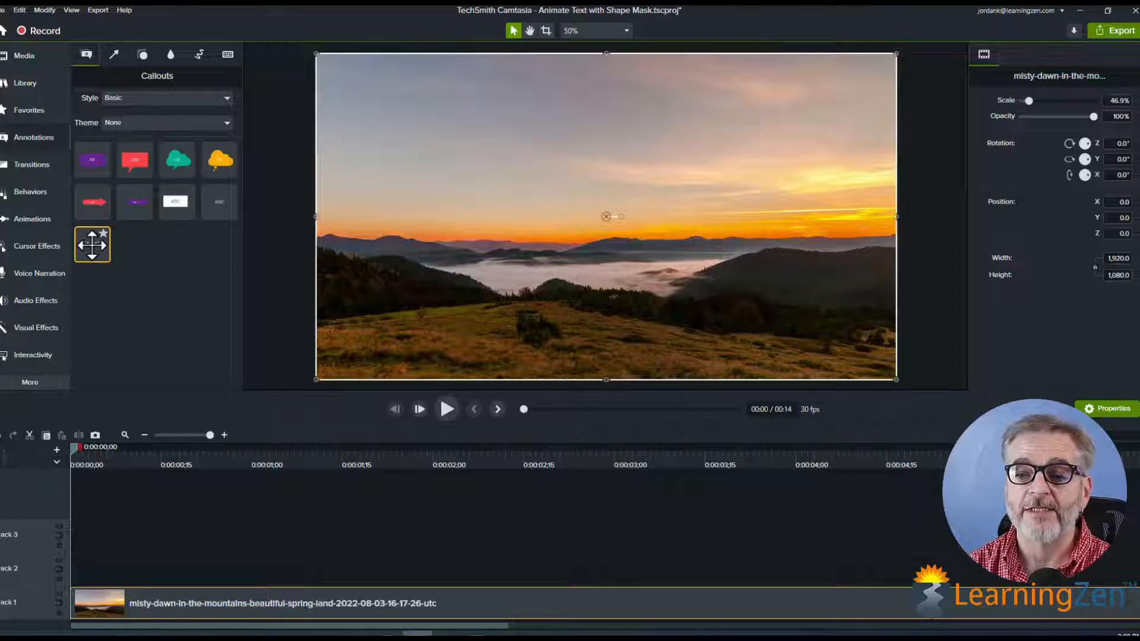
mouse_move(92, 244)
mouse_down()
mouse_move(109, 379)
mouse_move(92, 550)
mouse_move(70, 575)
mouse_move(88, 573)
mouse_up()
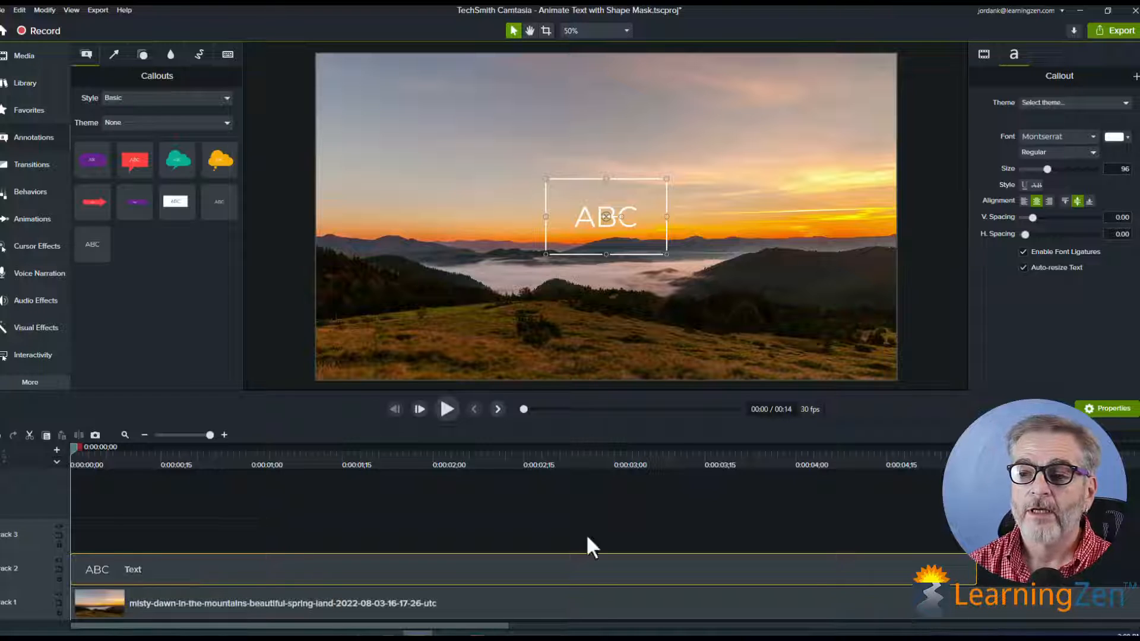
click(146, 436)
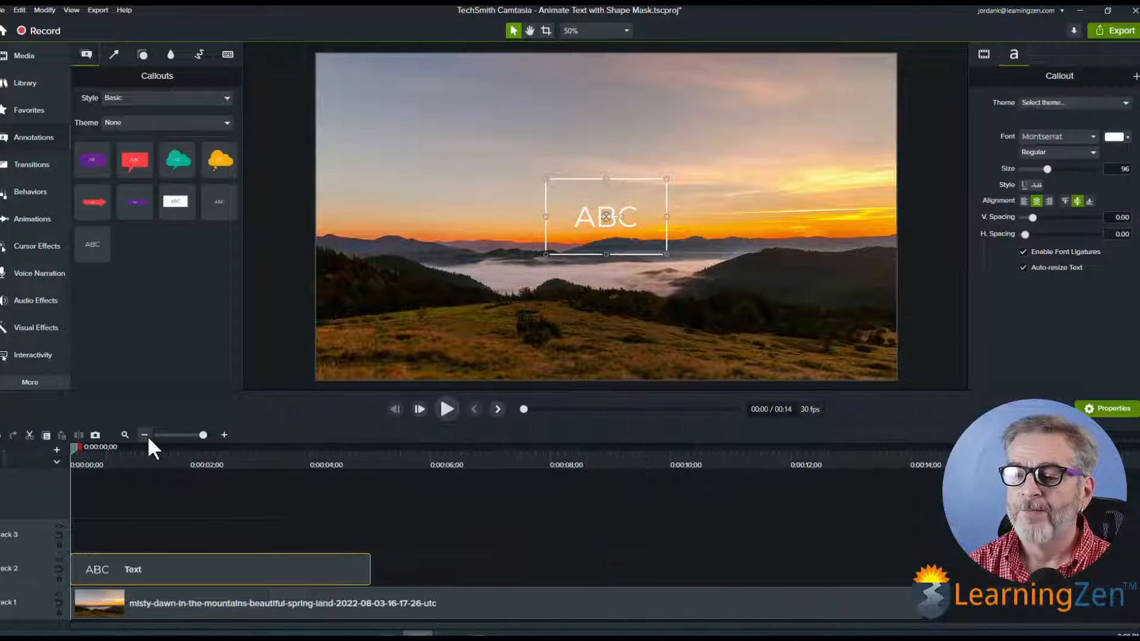
drag(367, 569, 921, 569)
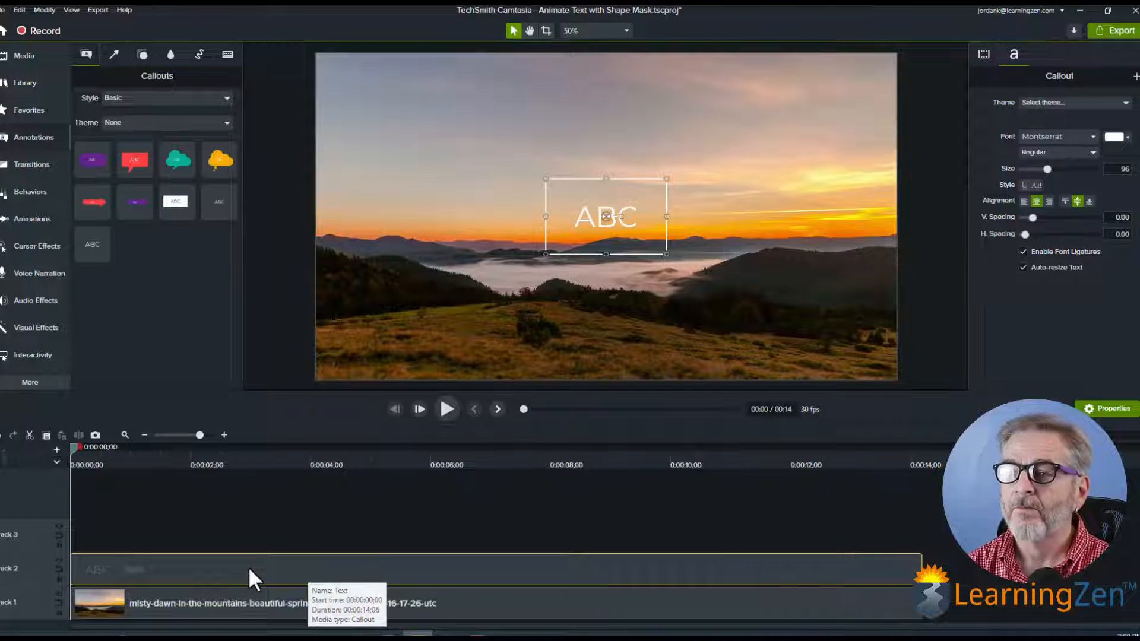
Replace the callout's placeholder text with SUNRISE
double_click(595, 219)
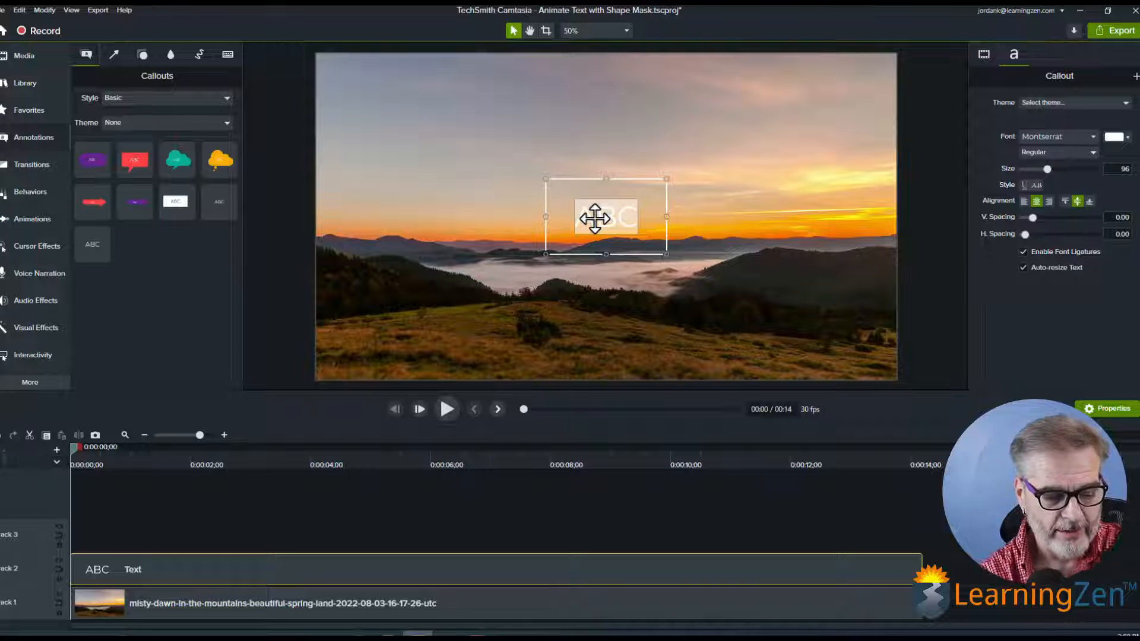
key(BackSpace)
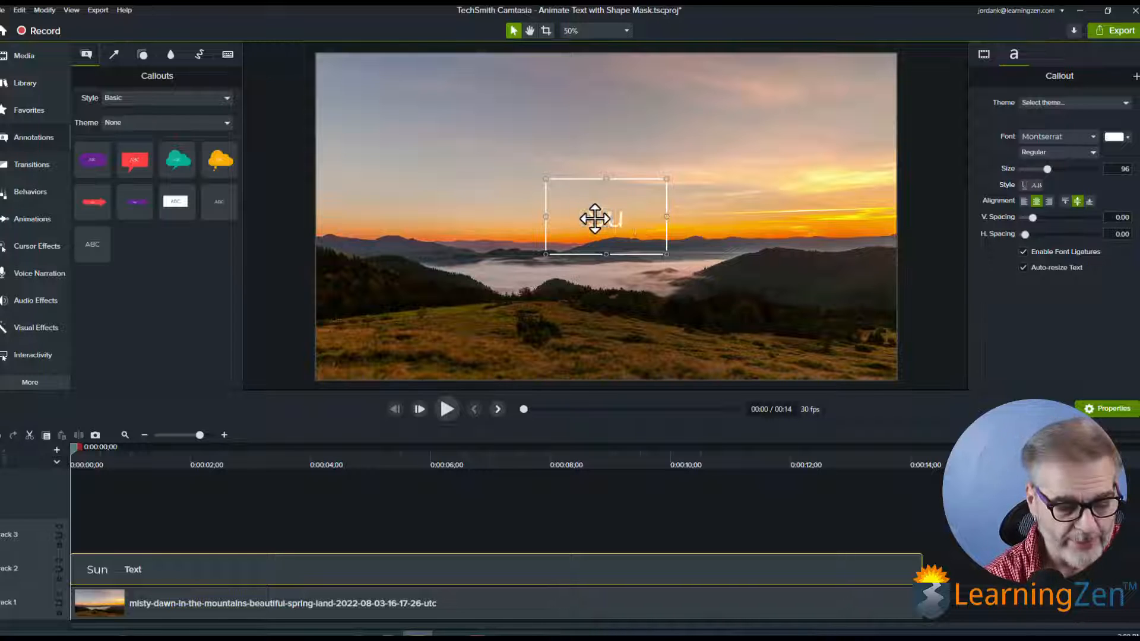
text(SUN)
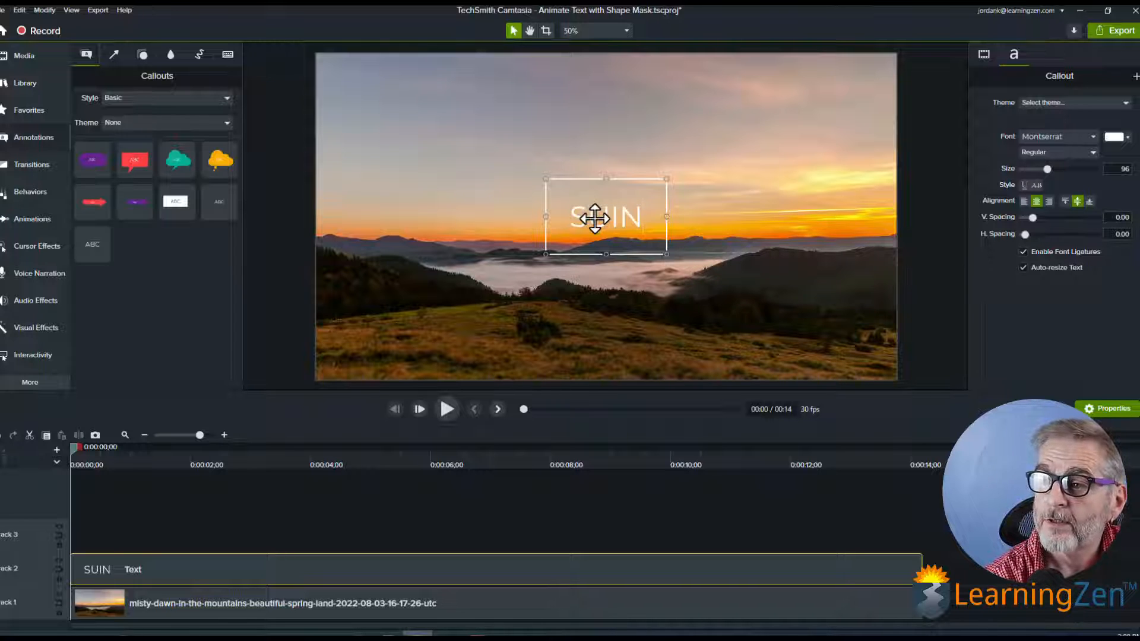
key(BackSpace)
text(NRISE)
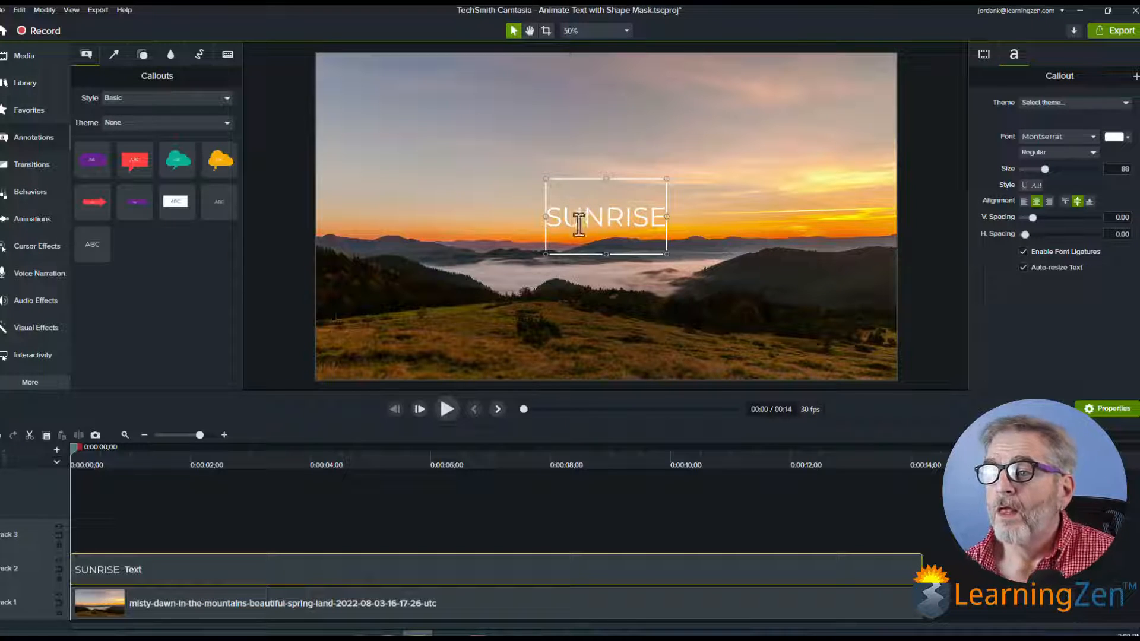
Widen the SUNRISE text box on both sides to most of the canvas width and shift it towards the centre
drag(545, 215, 405, 215)
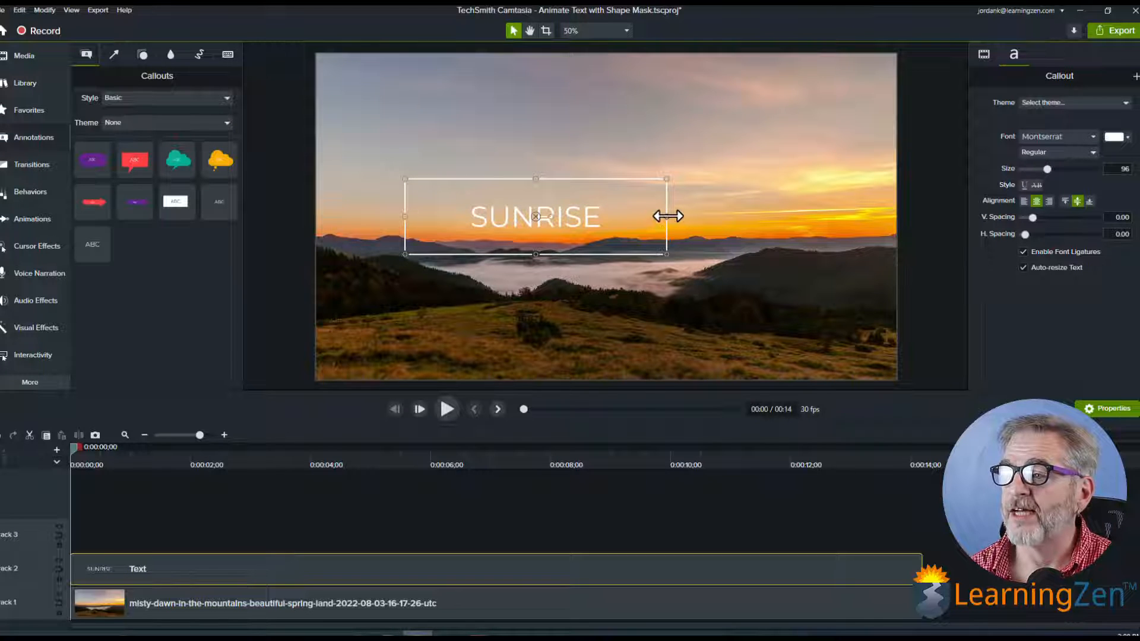
drag(667, 216, 826, 217)
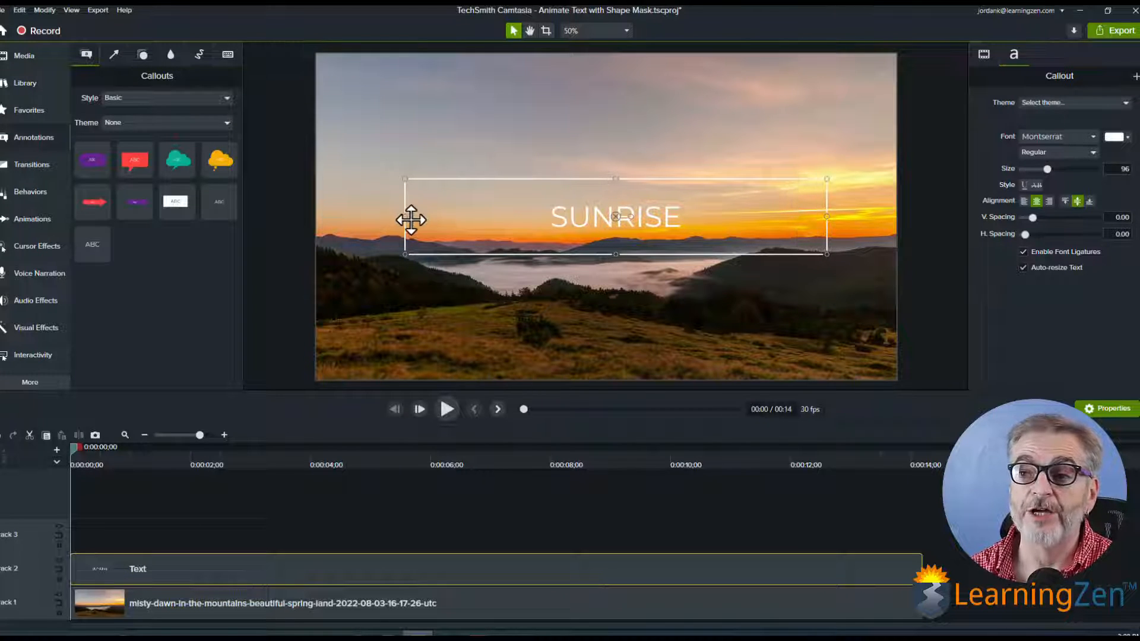
drag(405, 217, 363, 220)
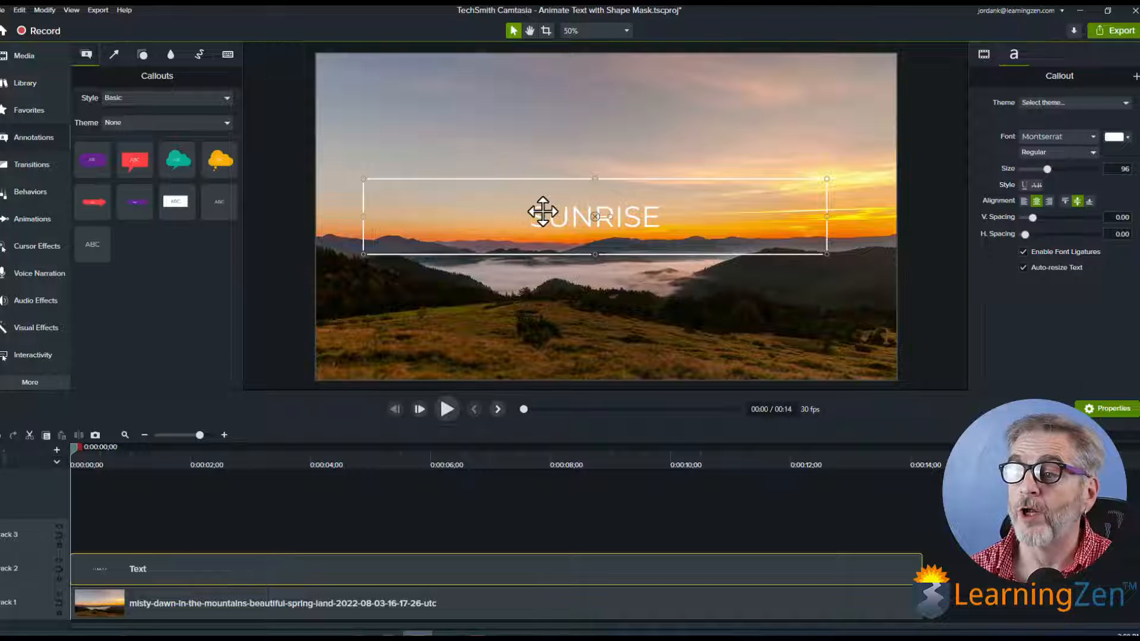
mouse_move(575, 209)
mouse_down()
mouse_move(564, 209)
mouse_move(585, 213)
mouse_up()
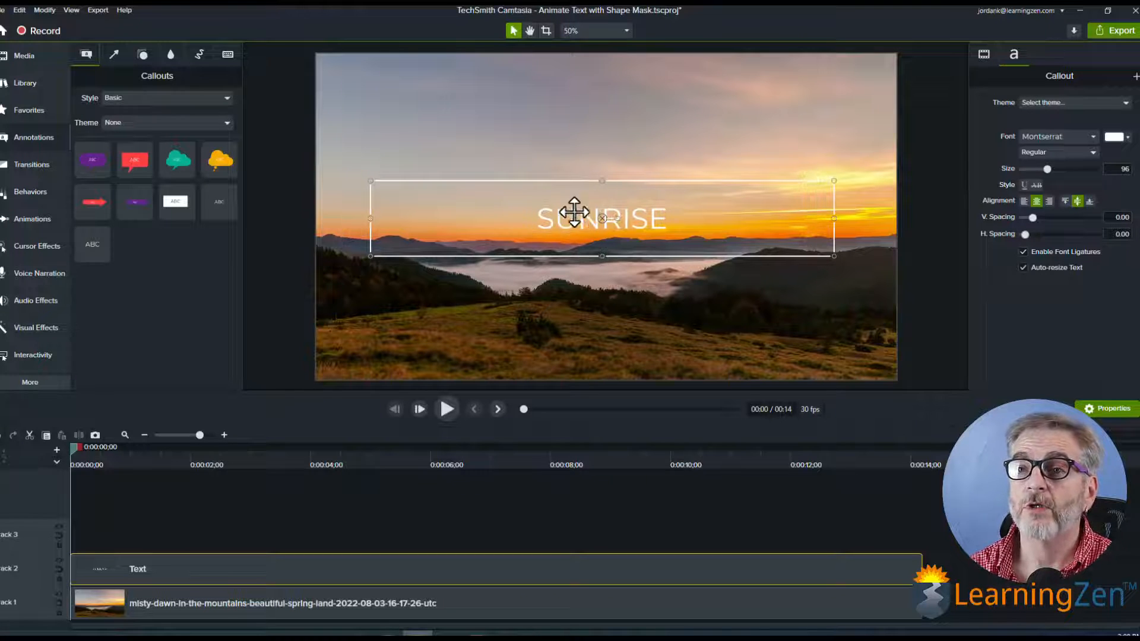
Enable canvas snapping and position the SUNRISE text horizontally centred, below the horizon
click(65, 10)
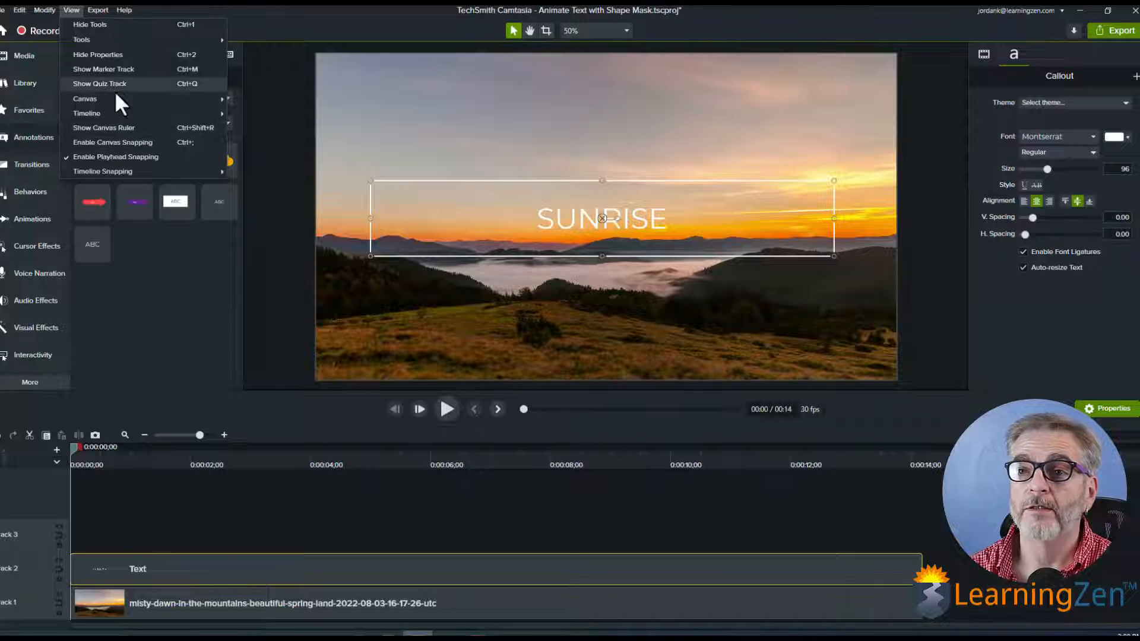
click(113, 142)
mouse_move(604, 218)
mouse_down()
mouse_move(601, 253)
mouse_move(603, 222)
mouse_up()
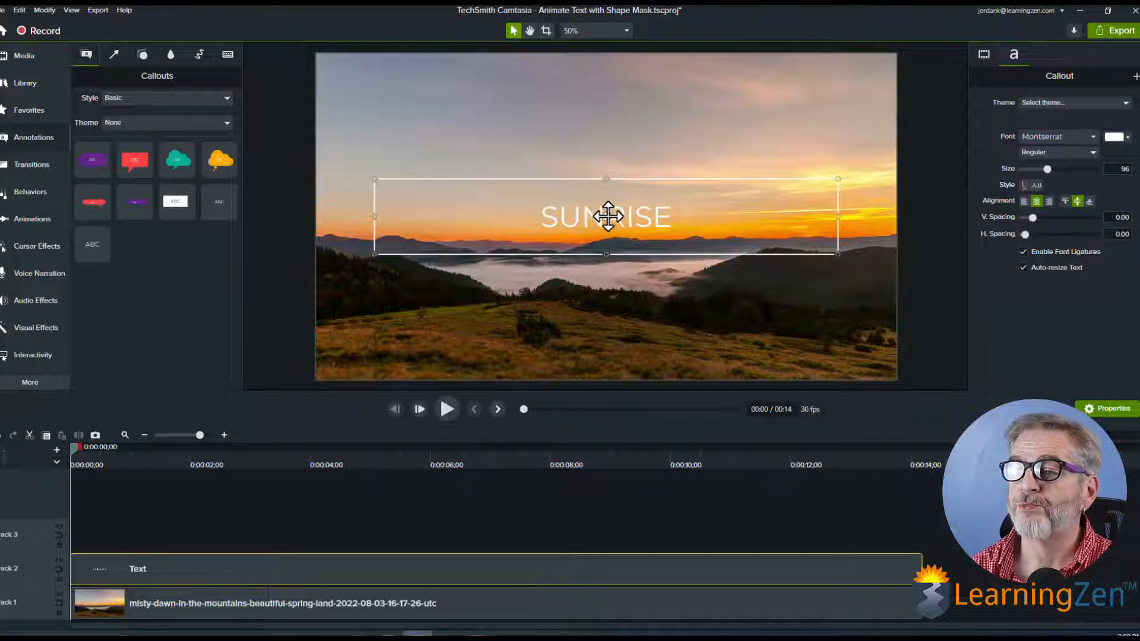
drag(604, 218, 599, 294)
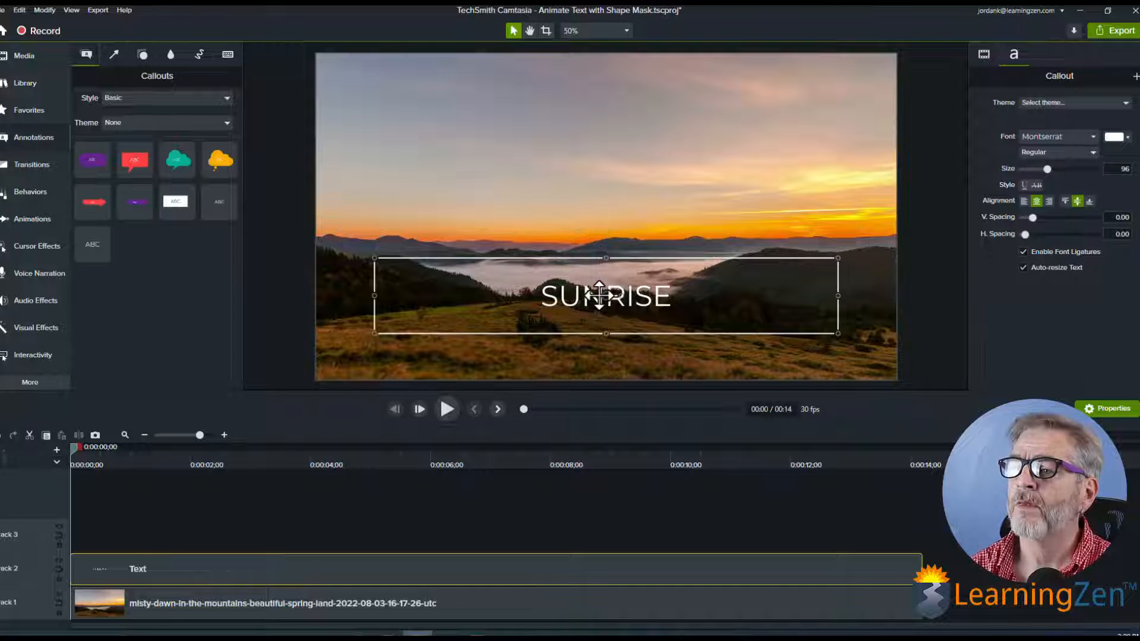
Change the font of the SUNRISE text to Elephant
double_click(599, 295)
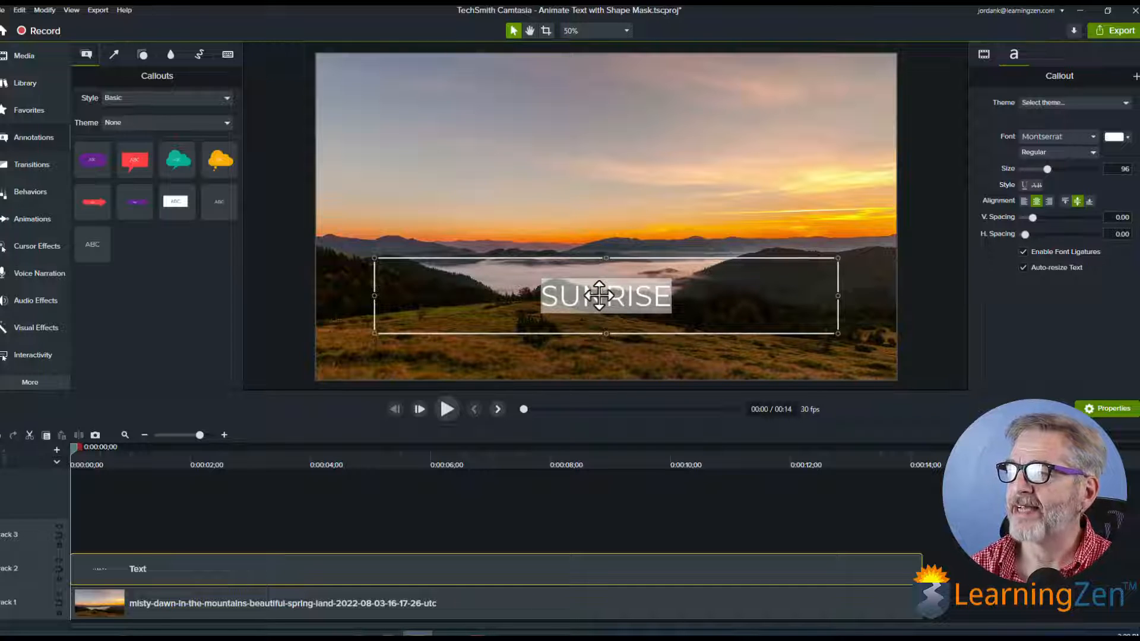
click(1077, 138)
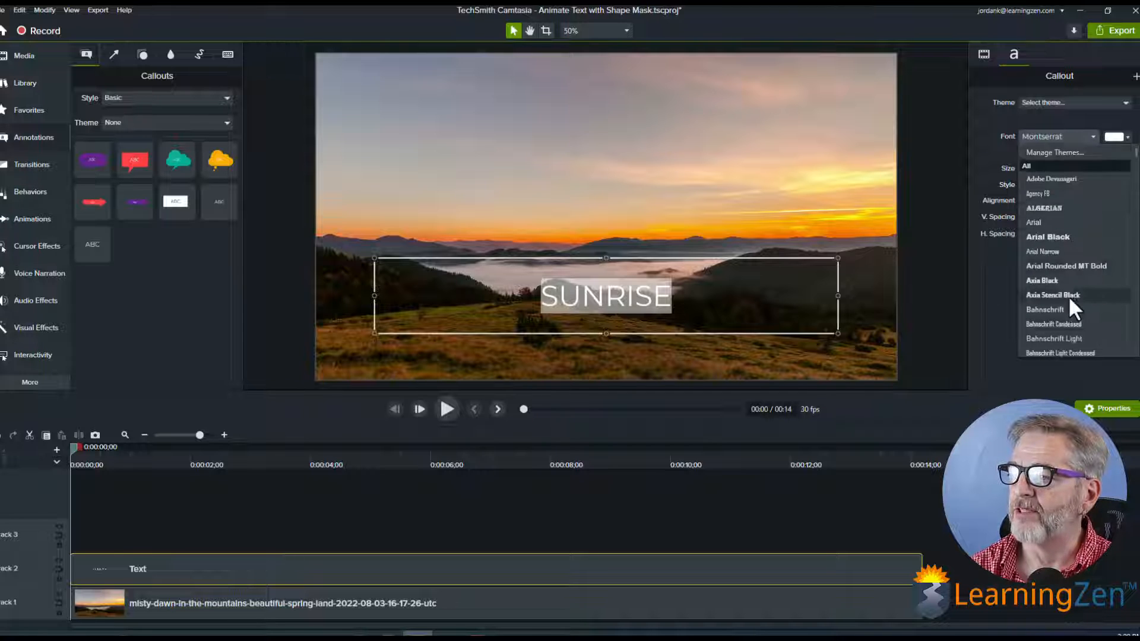
scroll(1067, 296, down, 10)
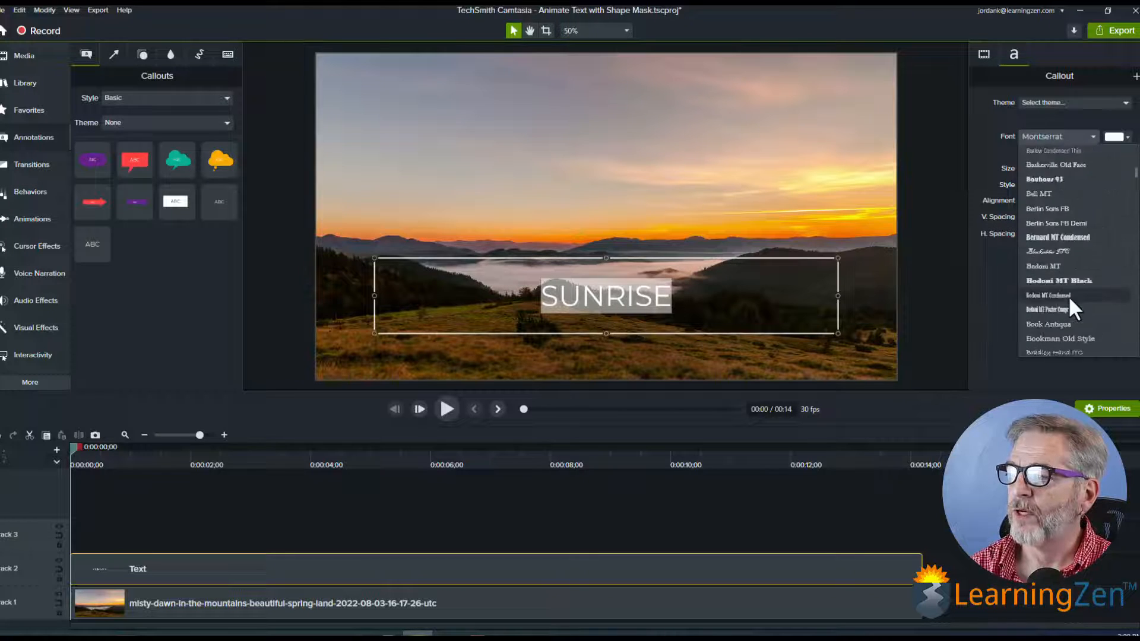
scroll(1068, 299, down, 15)
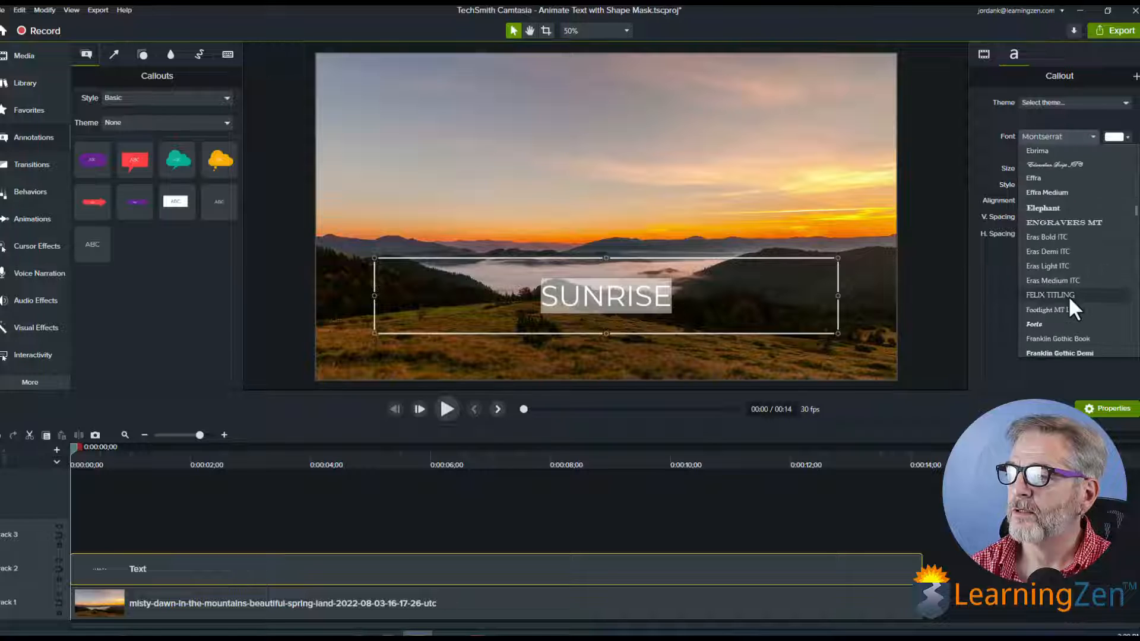
scroll(1067, 295, down, 2)
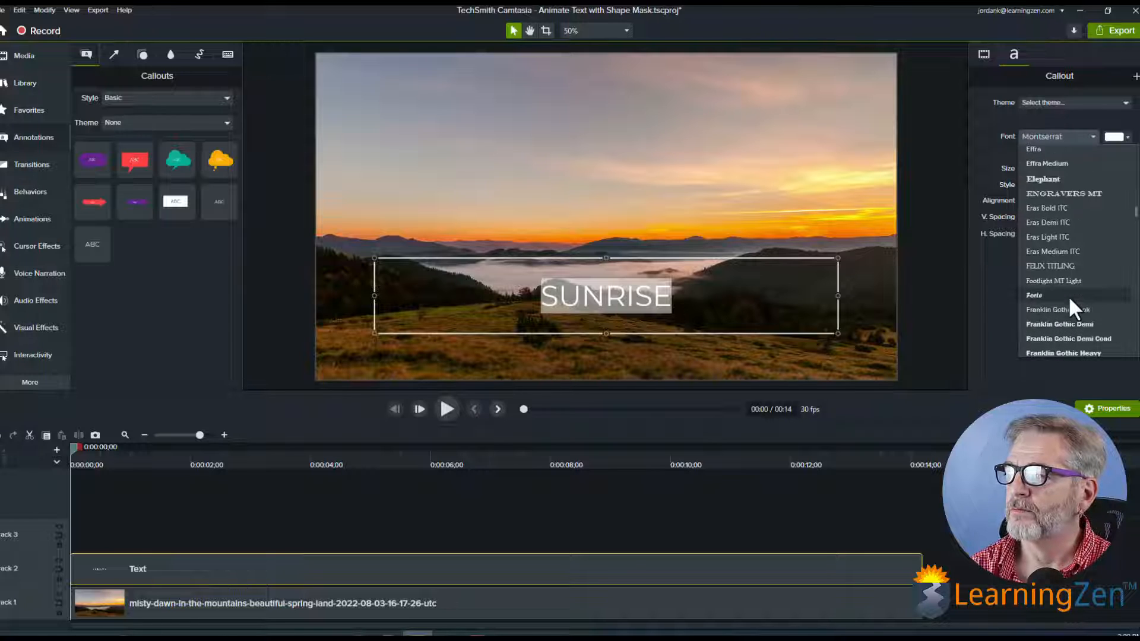
click(1042, 178)
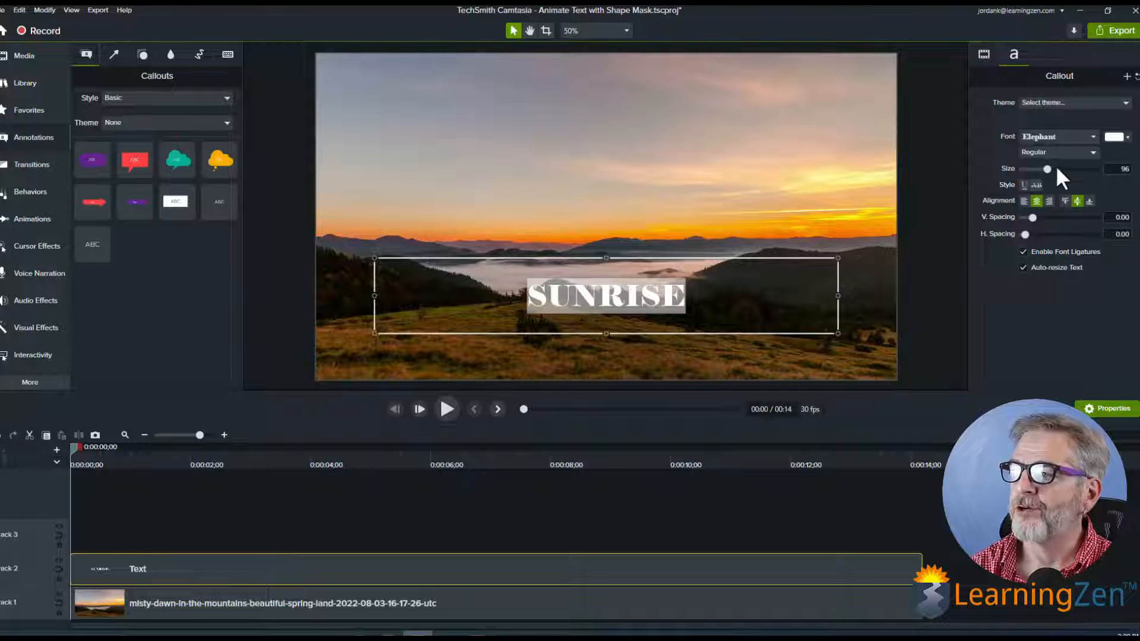
Enlarge the SUNRISE text to size 251 and nudge it slightly upwards on the canvas
drag(1047, 170, 1094, 173)
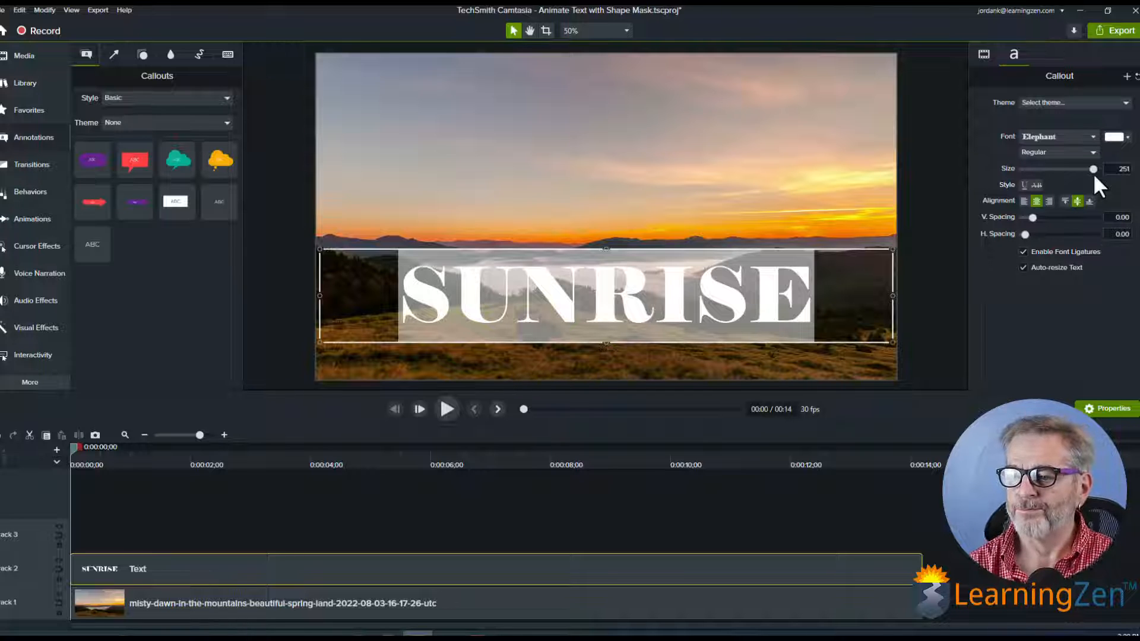
click(736, 513)
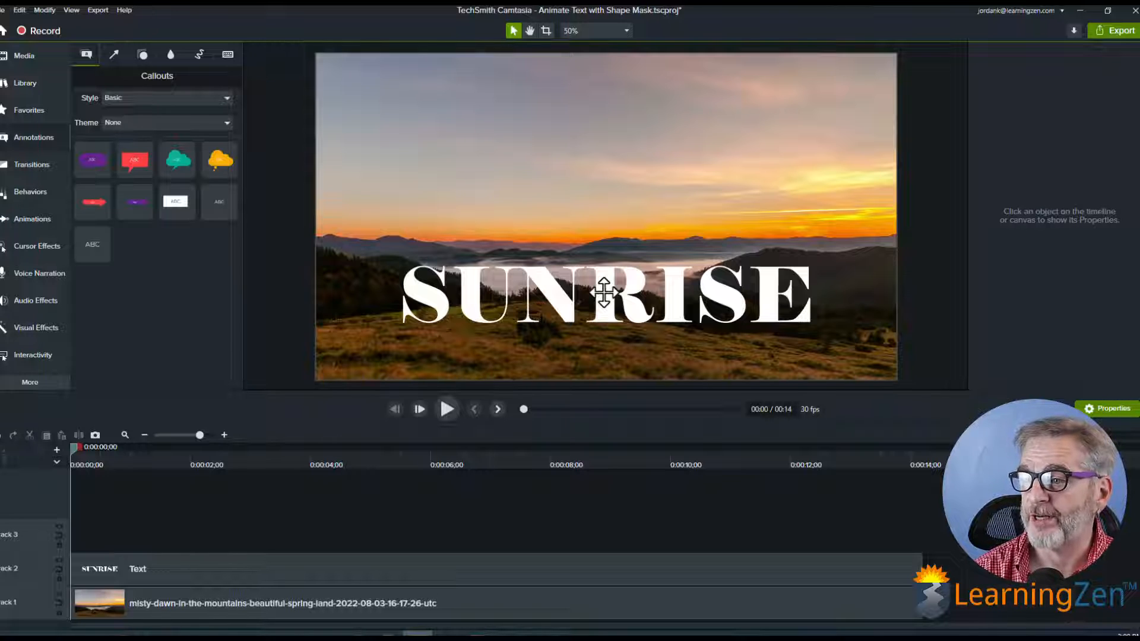
drag(604, 292, 595, 281)
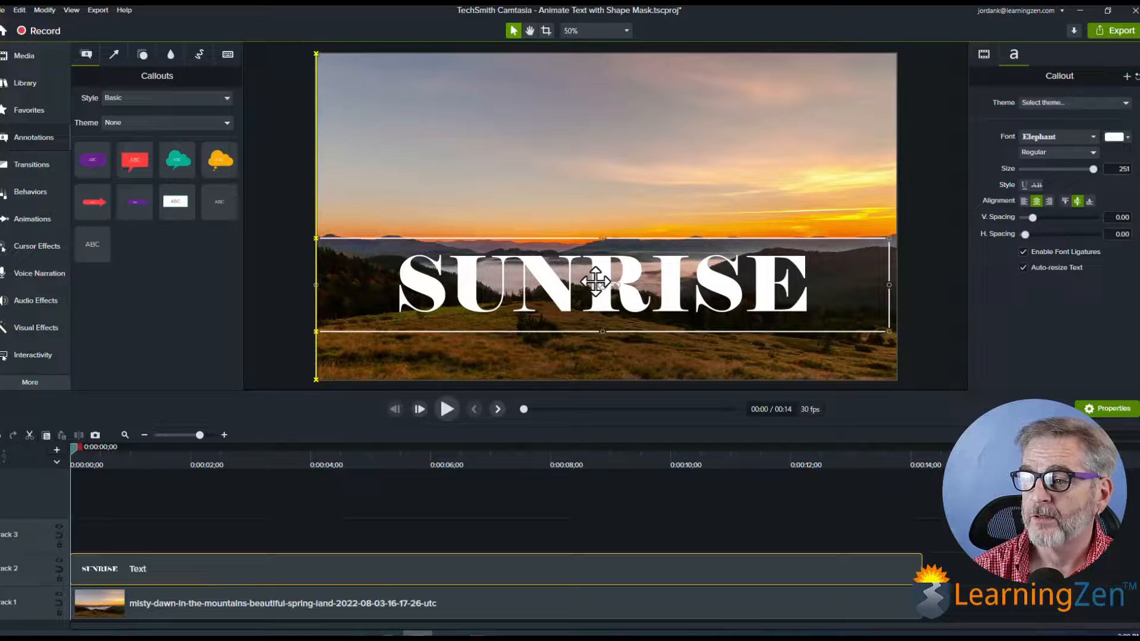
click(607, 492)
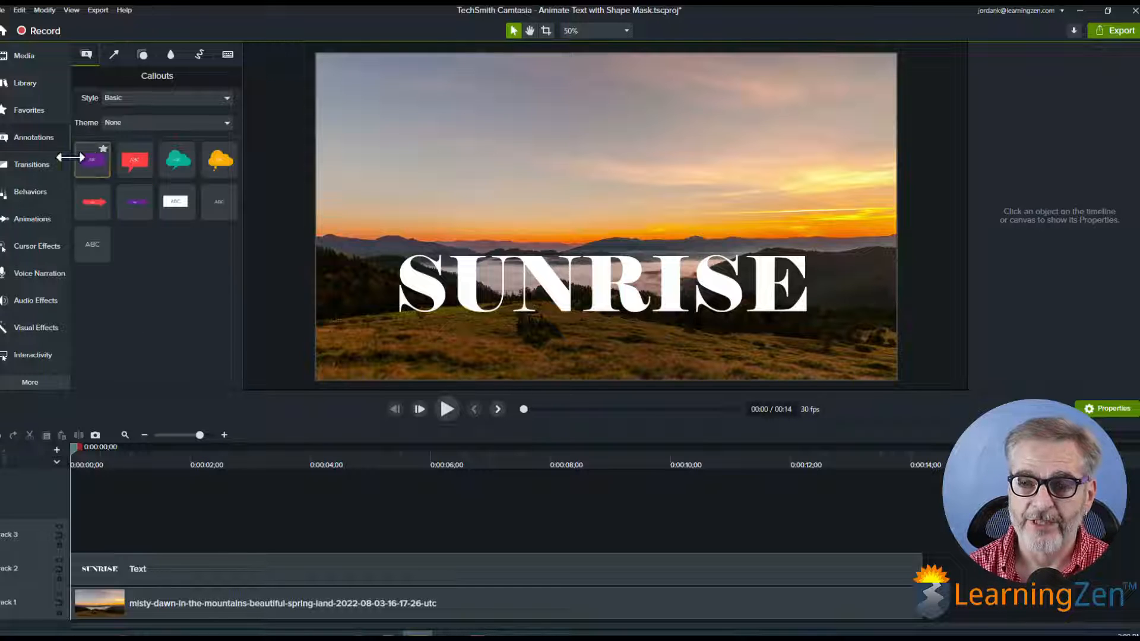
Cover the SUNRISE text with a solid white rectangle on track 3 starting at 0:00, with its fill opacity lowered to 73%
click(143, 55)
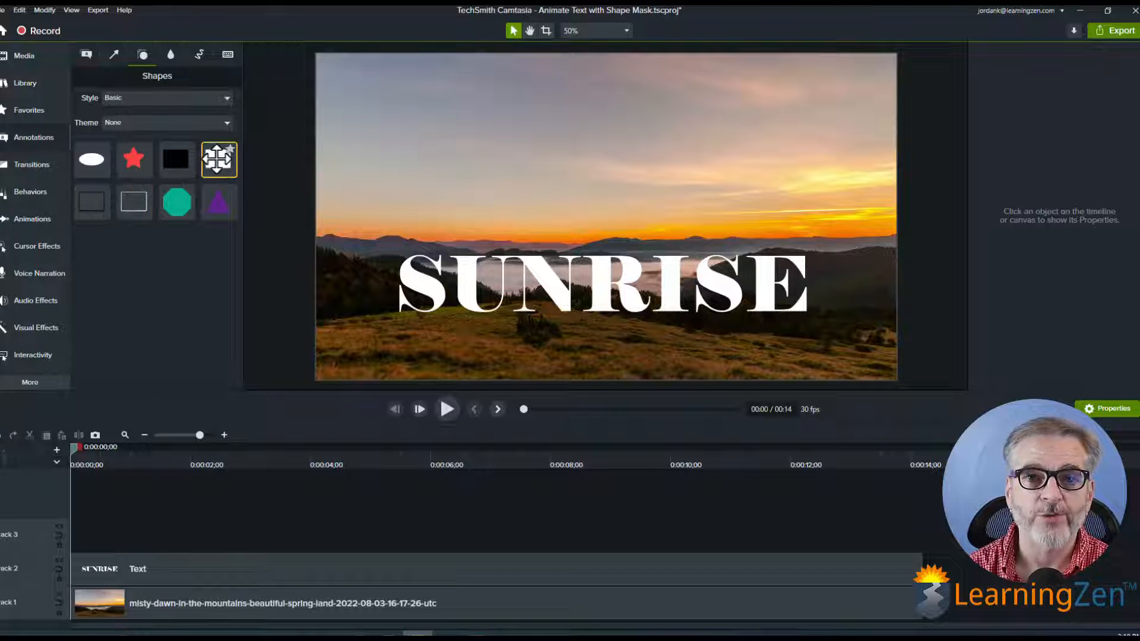
drag(218, 159, 166, 541)
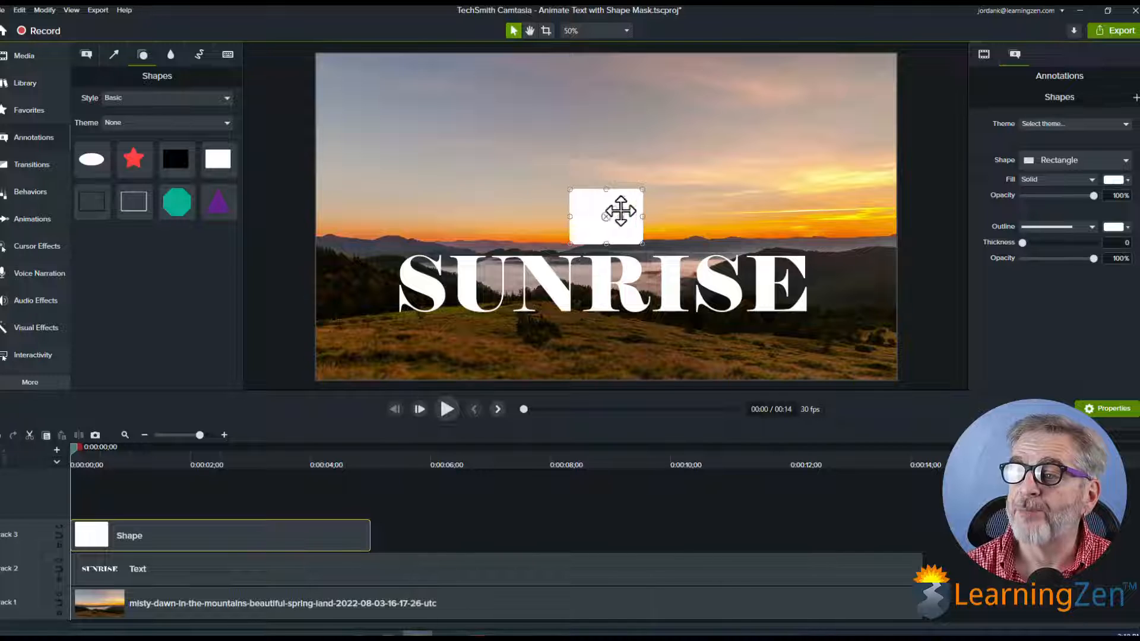
drag(607, 223, 395, 285)
drag(636, 285, 813, 282)
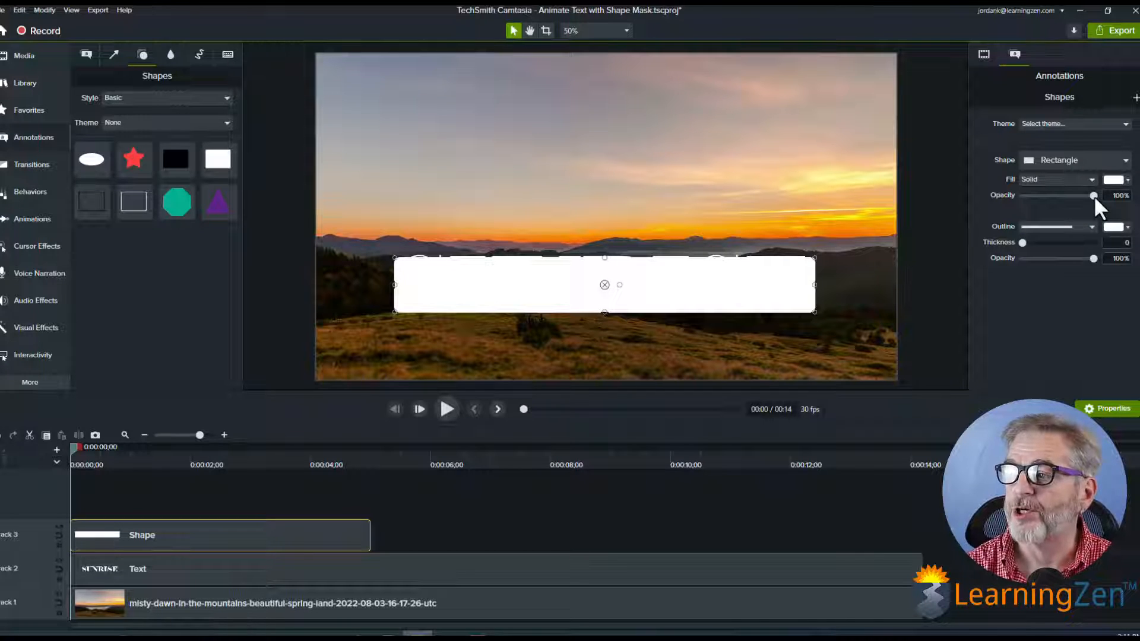
drag(1094, 198, 1074, 197)
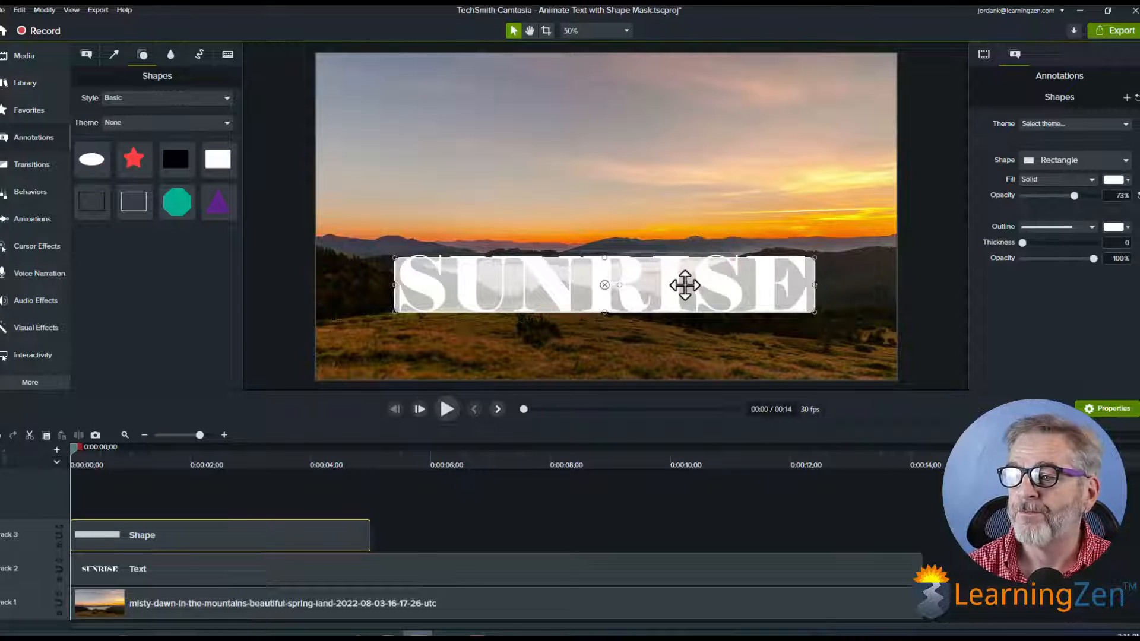
Turn off canvas snapping and enlarge the white rectangle slightly beyond all four sides of the SUNRISE text
drag(605, 259, 604, 251)
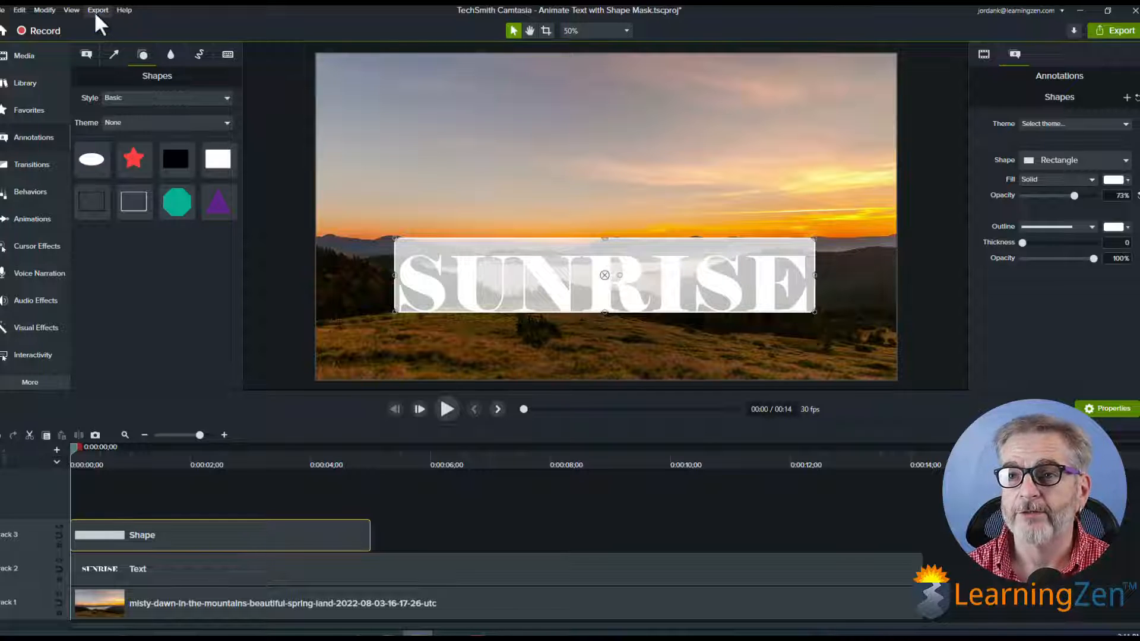
click(73, 10)
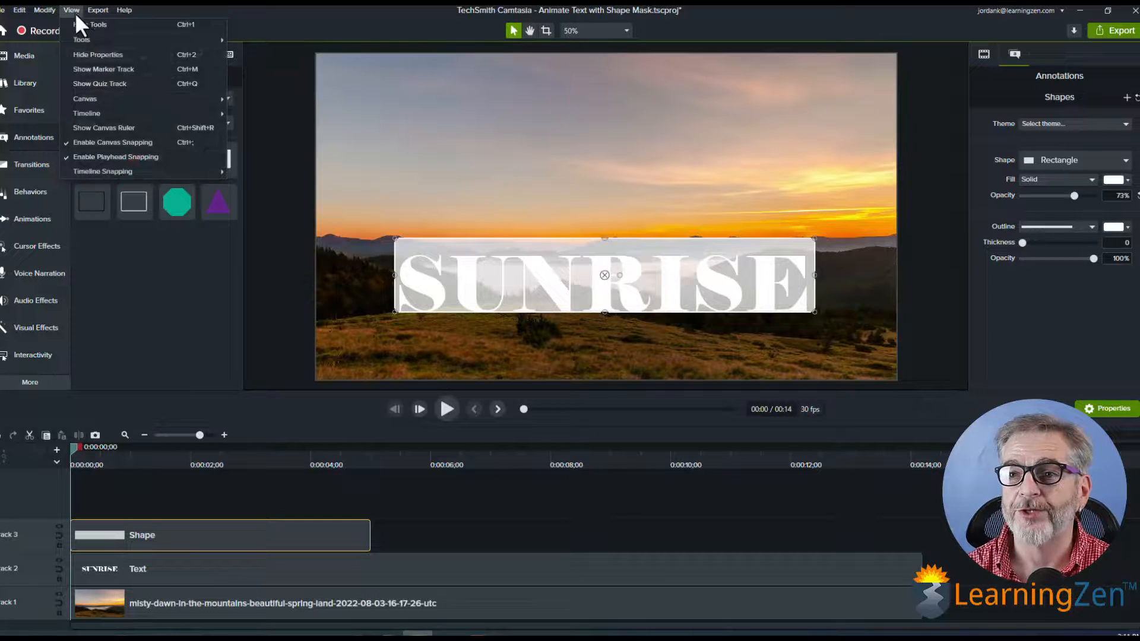
click(86, 141)
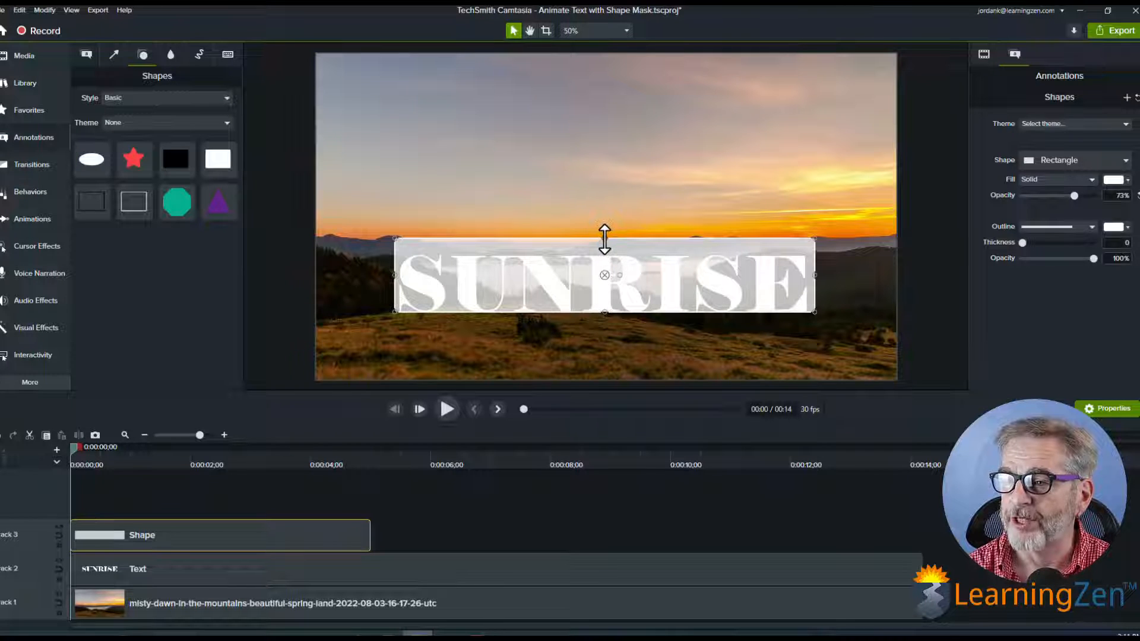
drag(604, 239, 604, 246)
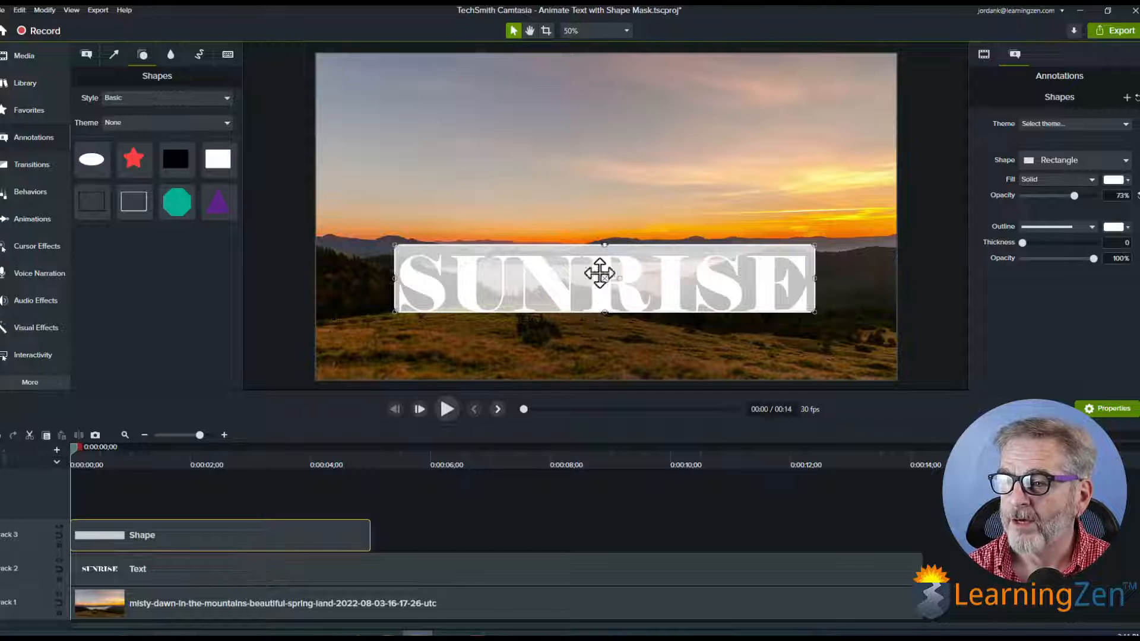
drag(604, 313, 604, 319)
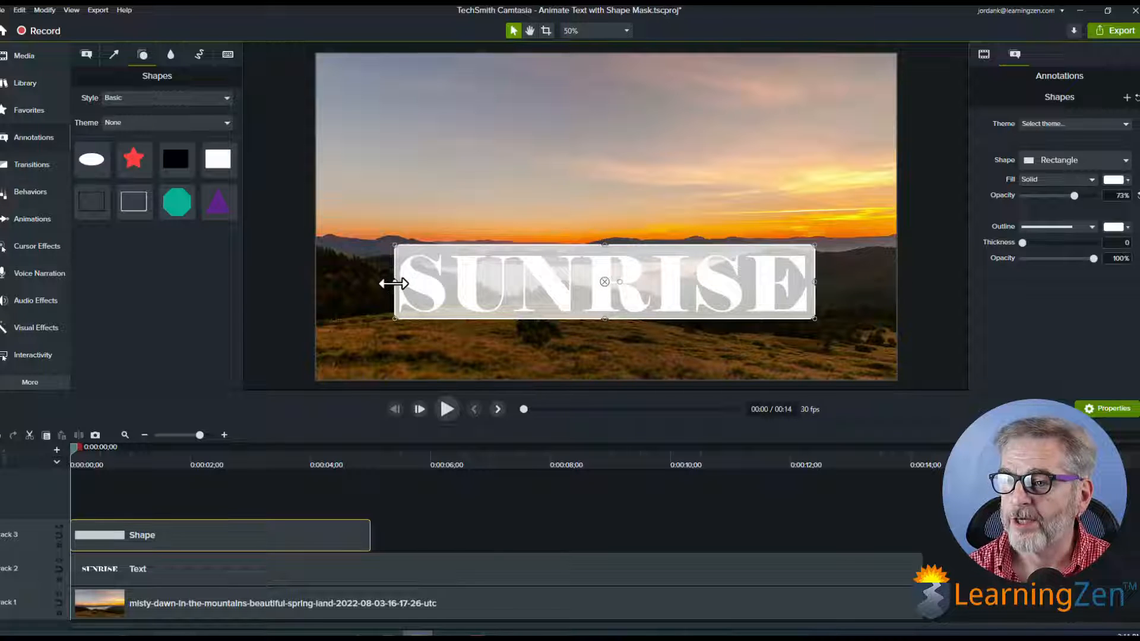
drag(390, 285, 384, 286)
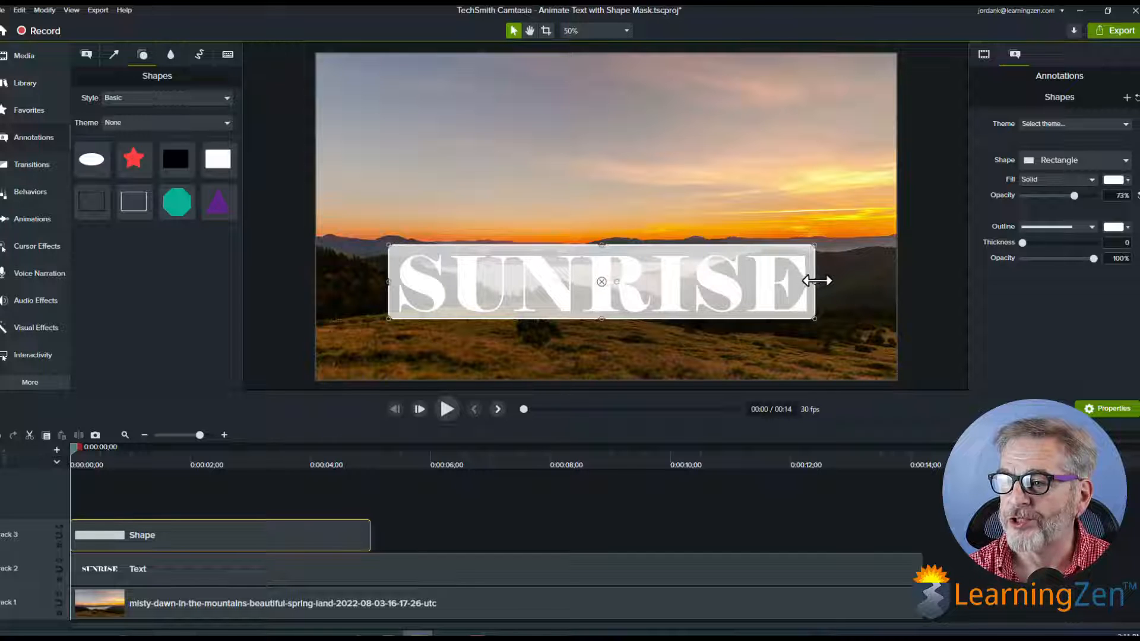
drag(816, 281, 821, 282)
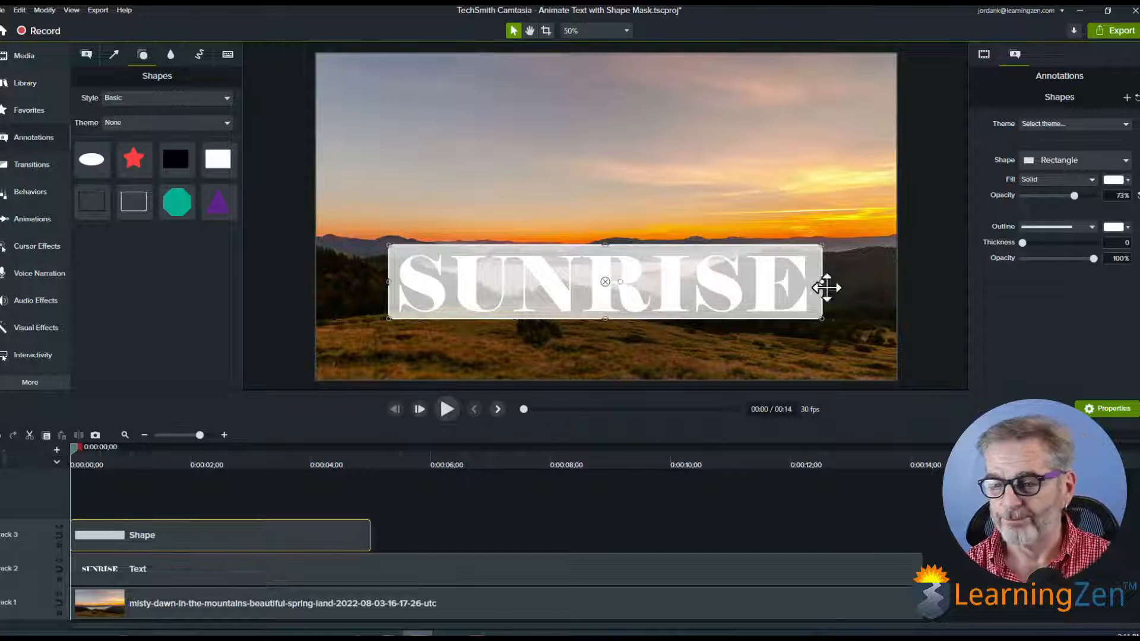
click(629, 522)
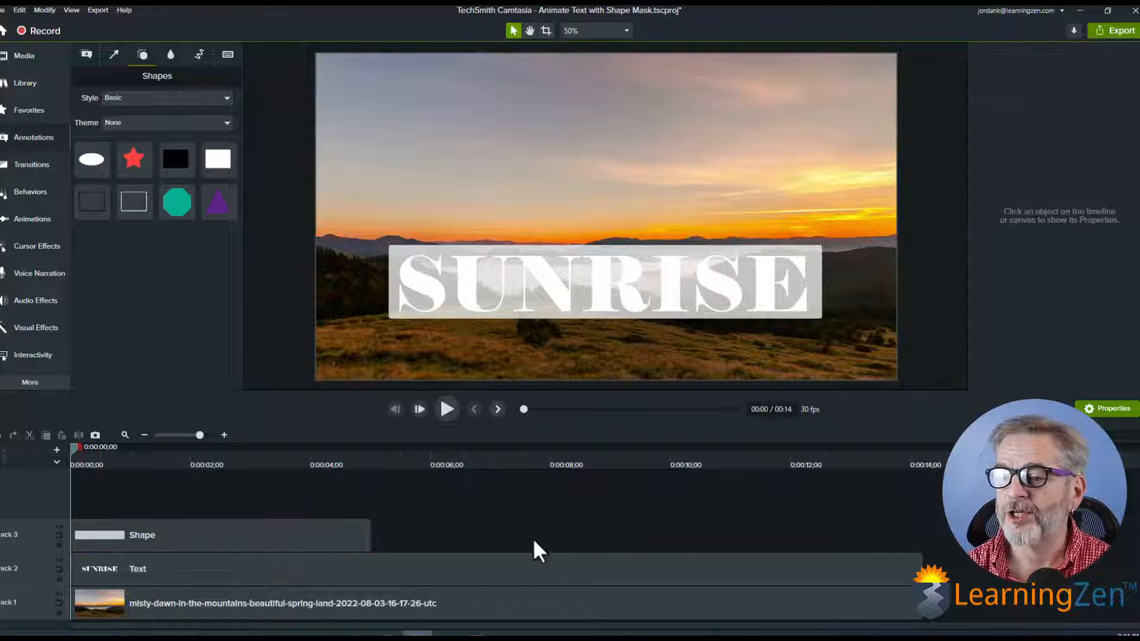
Set the fill opacity of the white rectangle on track 3 to 100%
click(345, 538)
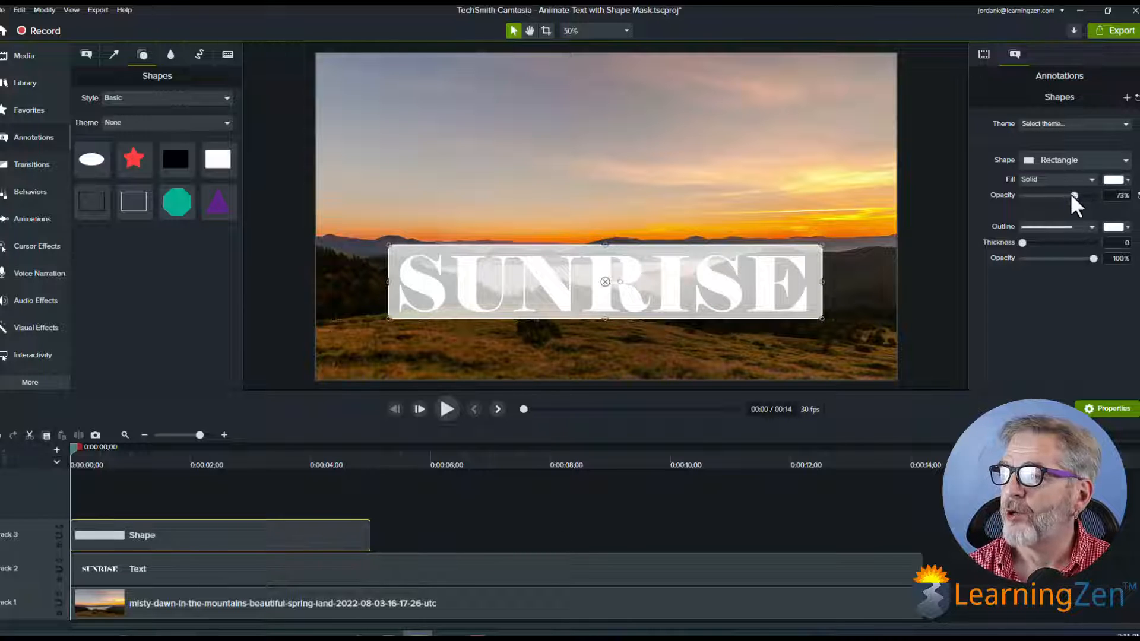
drag(1074, 195, 1132, 201)
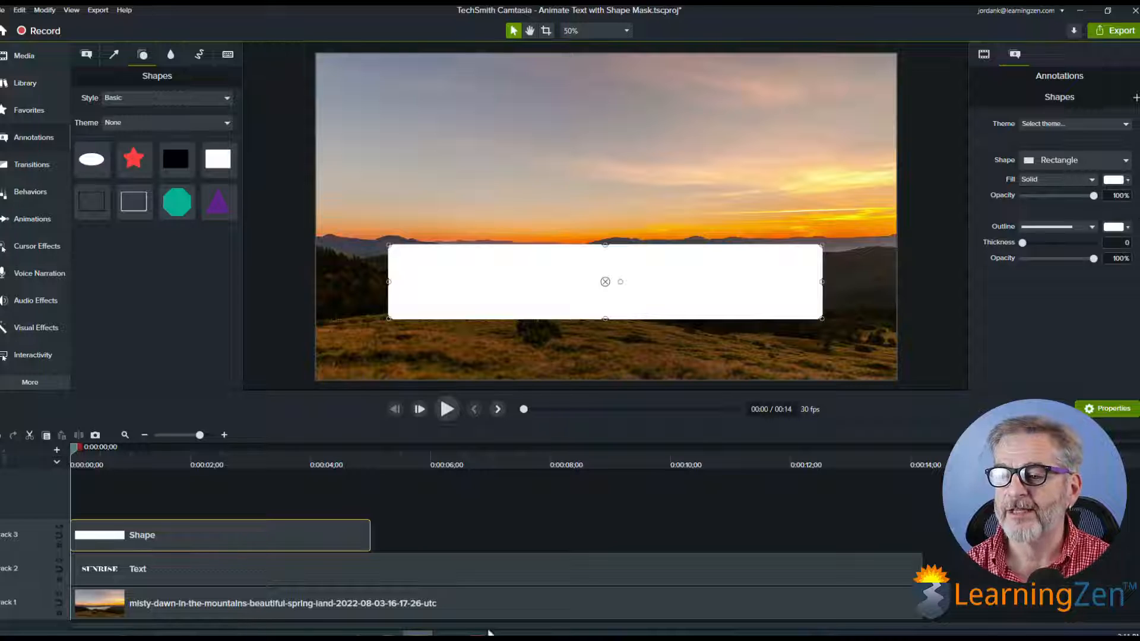
click(535, 539)
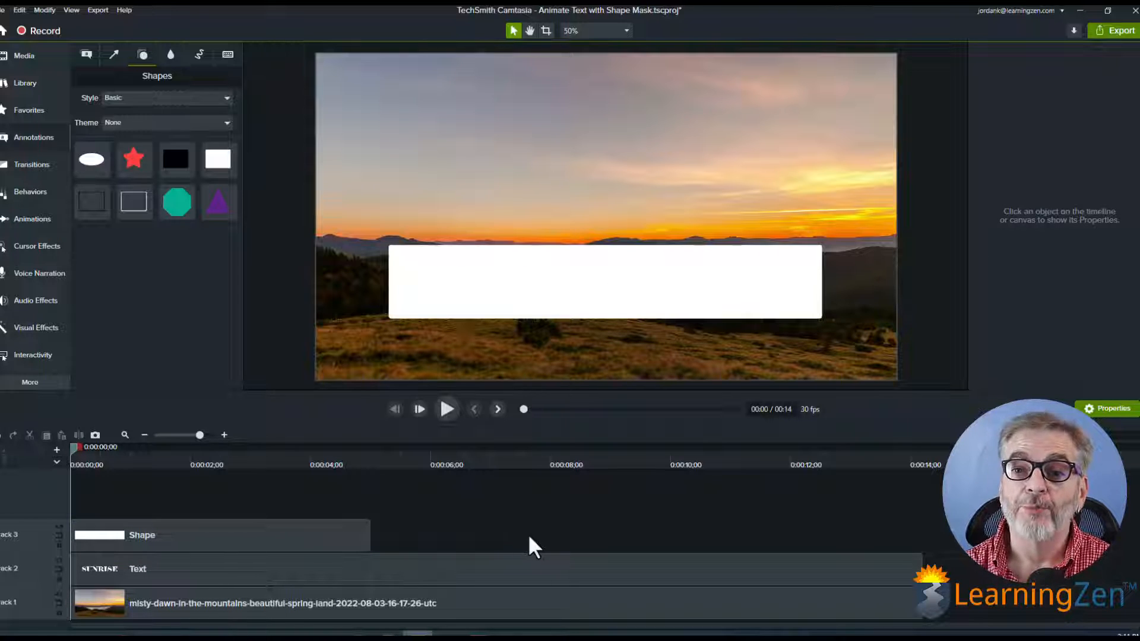
Apply the Media Matte visual effect to the Shape clip on track 3 and extend the clip to the end of the Text clip
click(38, 326)
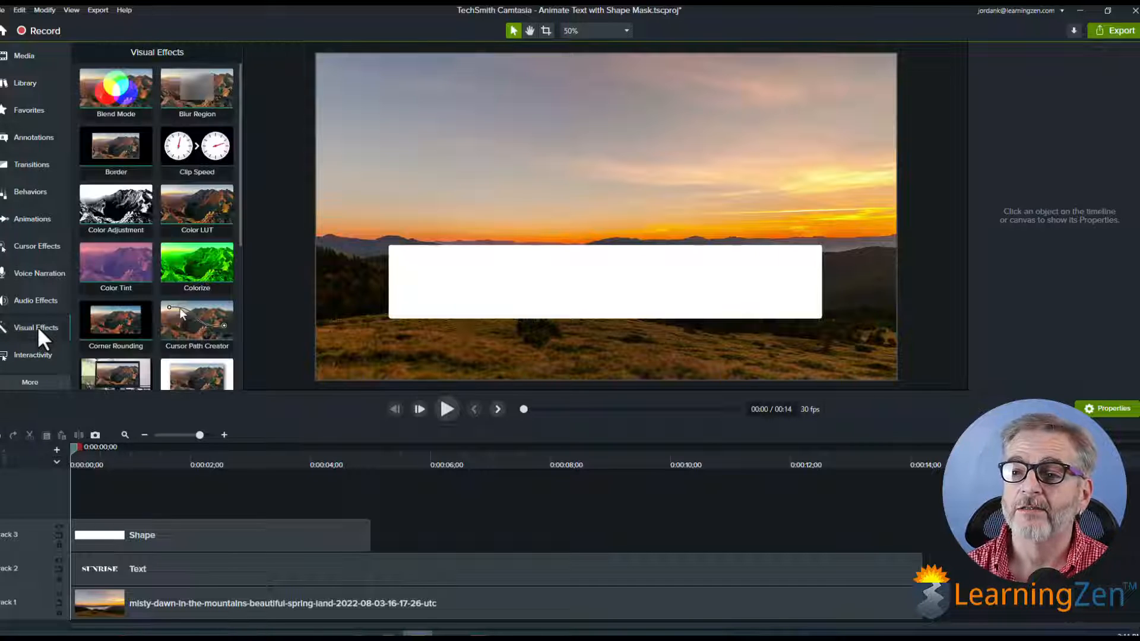
scroll(220, 206, down, 3)
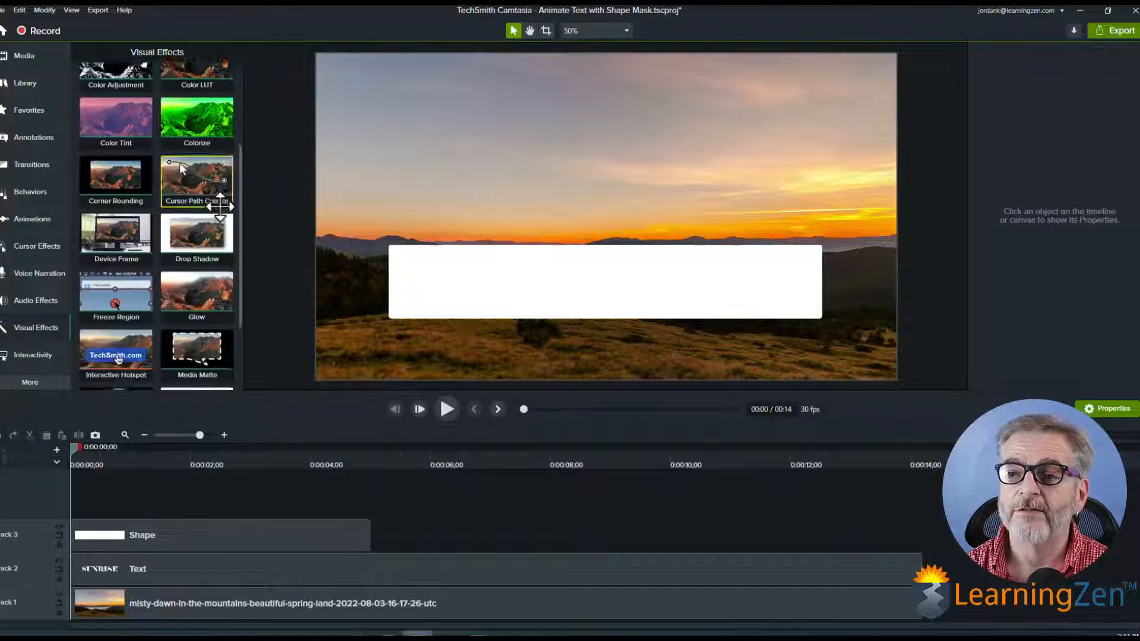
scroll(220, 206, down, 3)
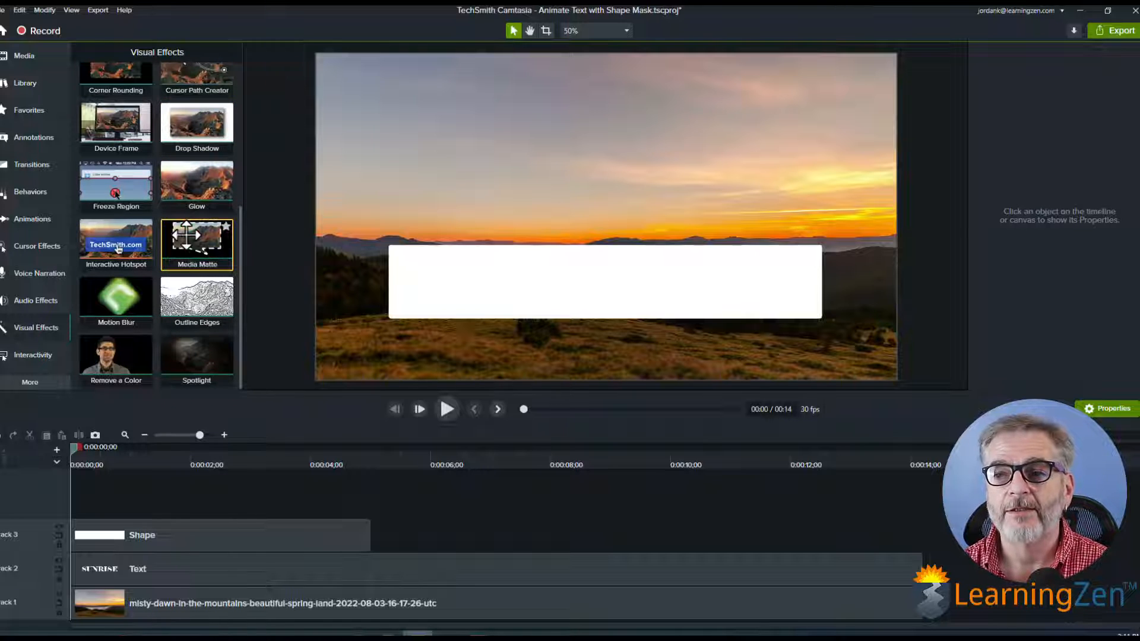
drag(197, 240, 166, 527)
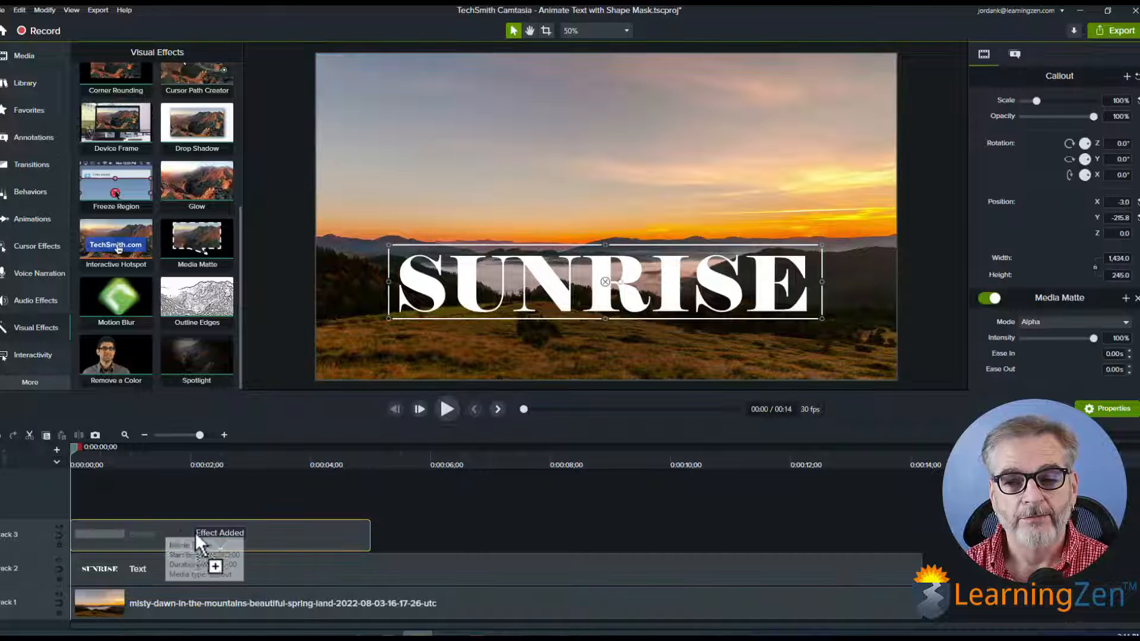
drag(367, 541, 921, 537)
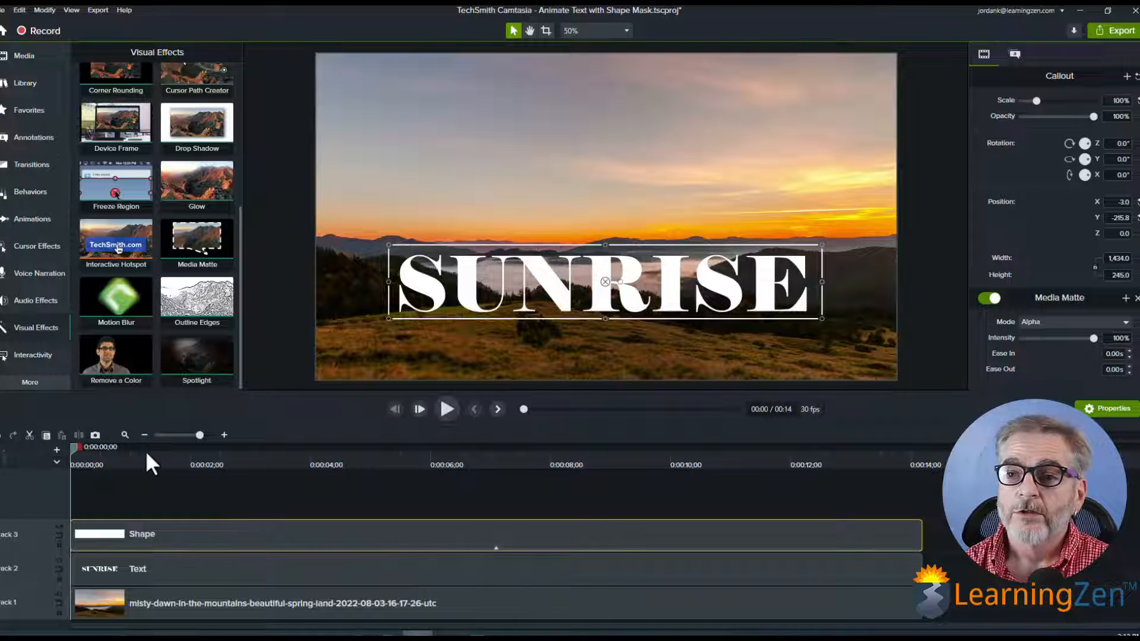
Add a Custom animation ending at about 2 seconds to the Text clip on track 2 and return the playhead to 0:00
click(30, 216)
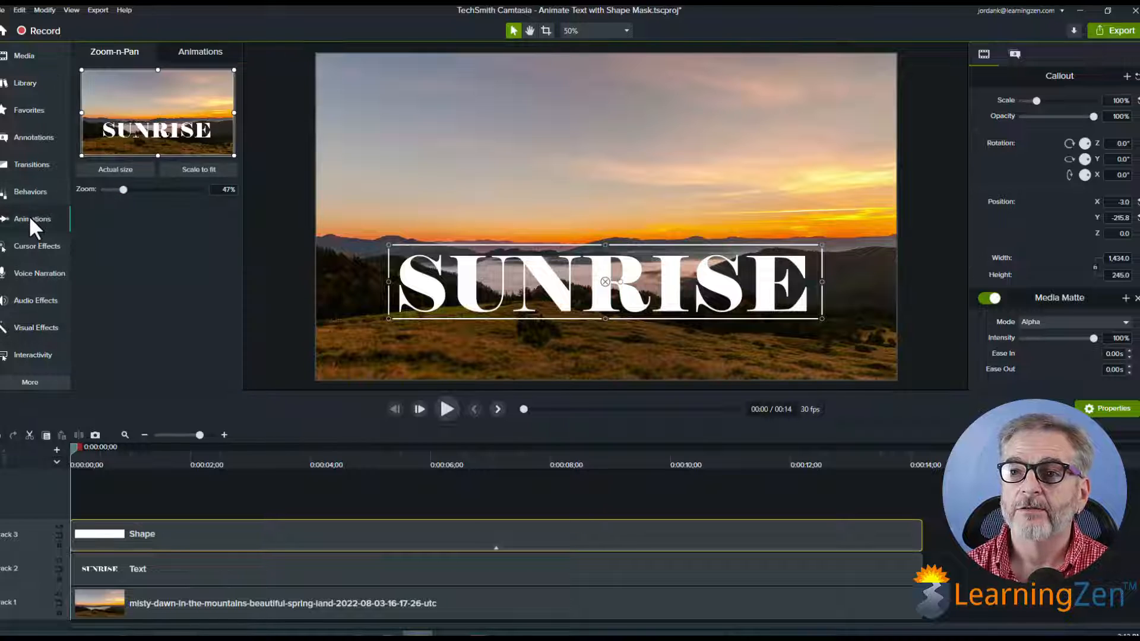
click(195, 50)
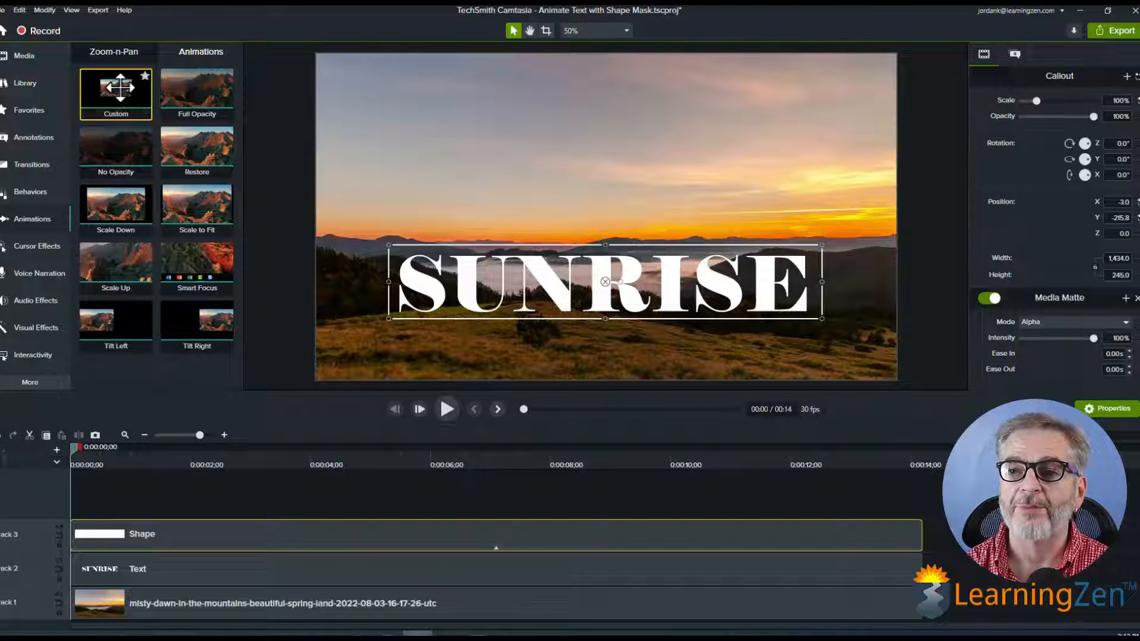
drag(118, 87, 198, 562)
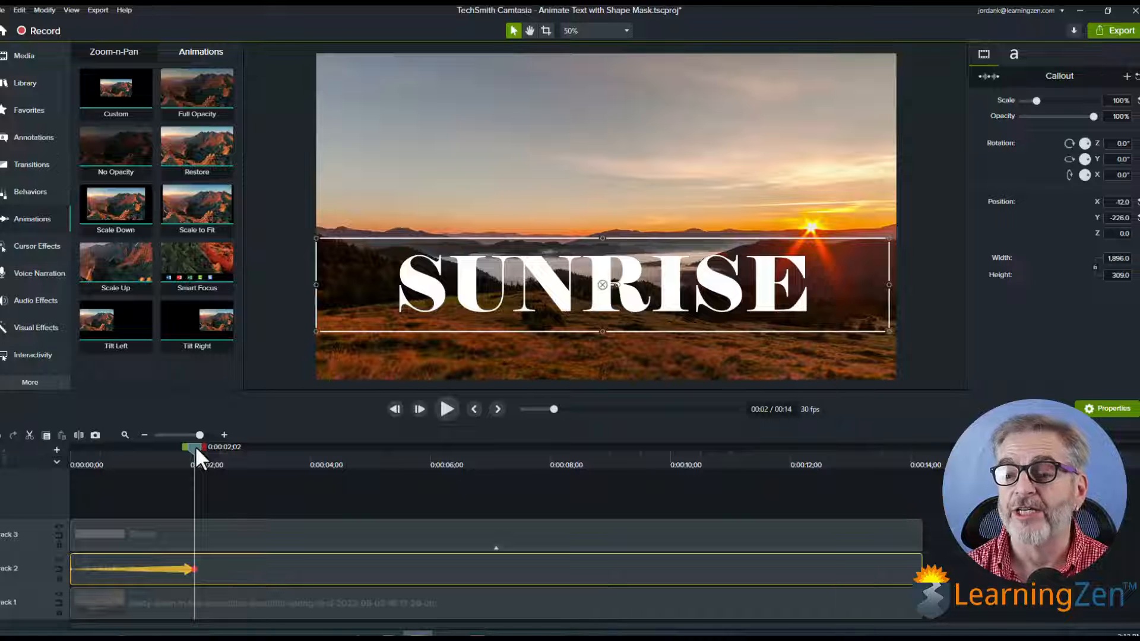
drag(194, 445, 70, 447)
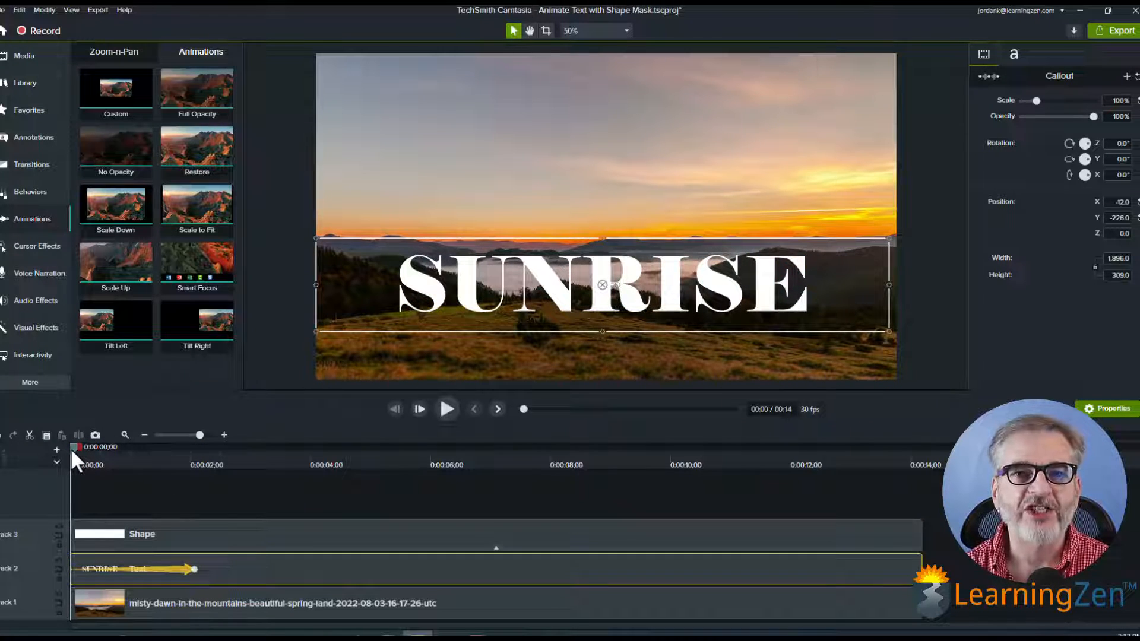
With track 3 temporarily hidden, move the SUNRISE text down to X -2, Y -594 at 0:00, below the mask area
click(594, 283)
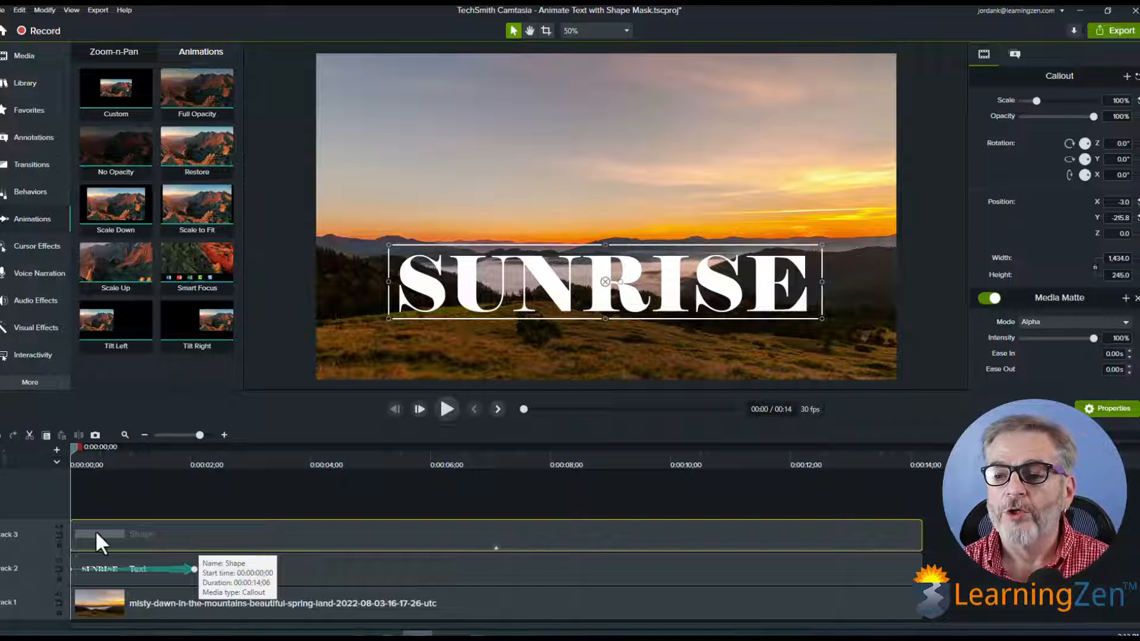
click(59, 526)
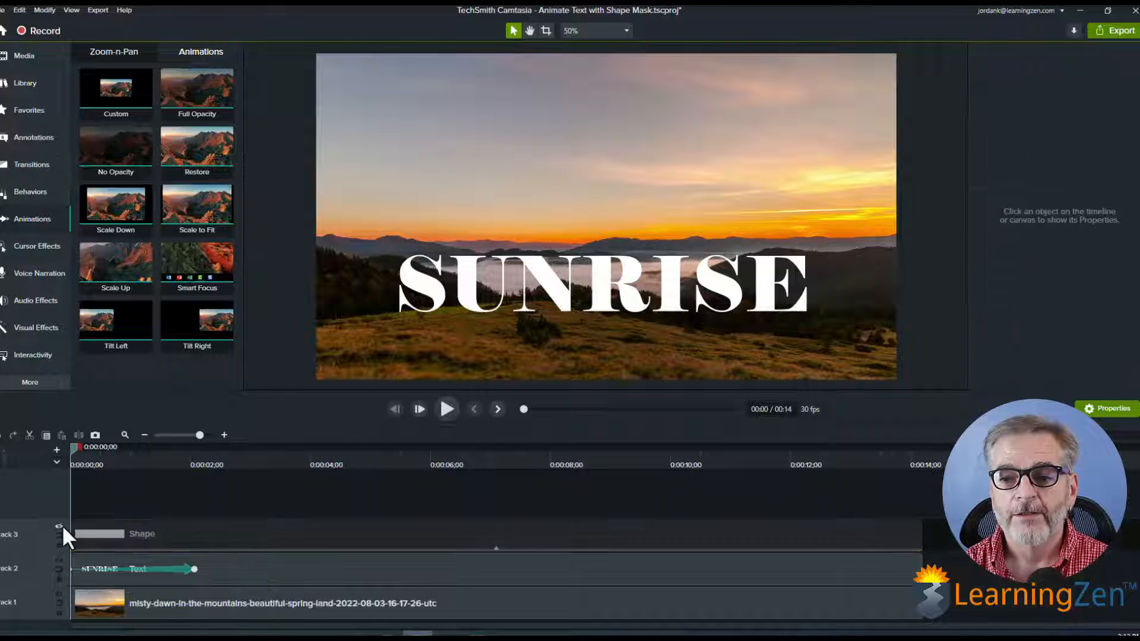
click(301, 568)
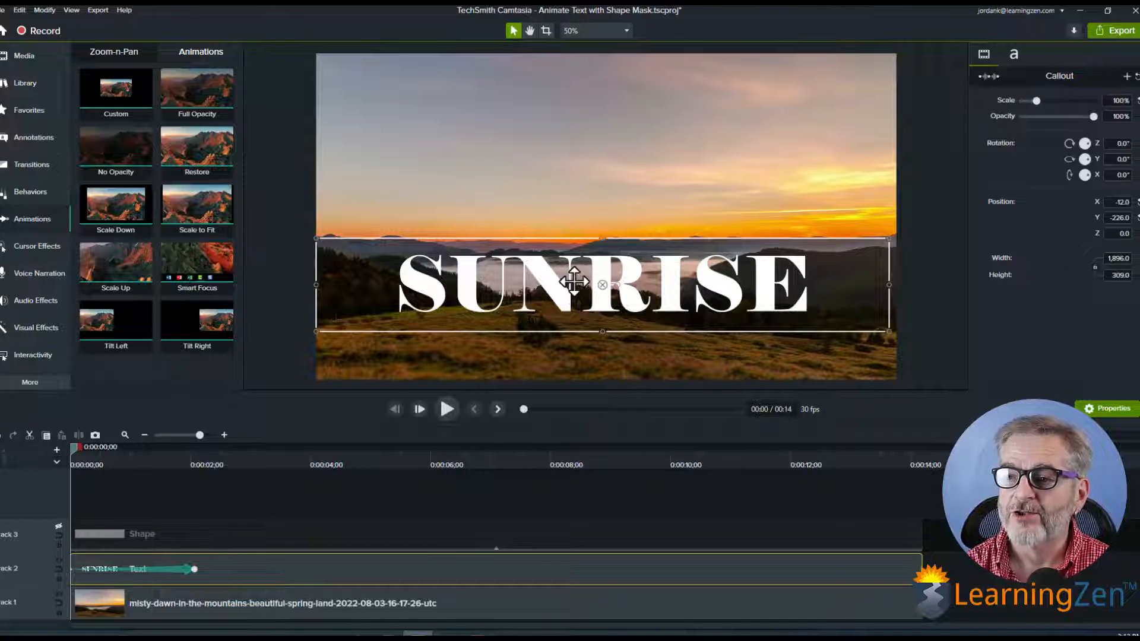
drag(574, 281, 577, 393)
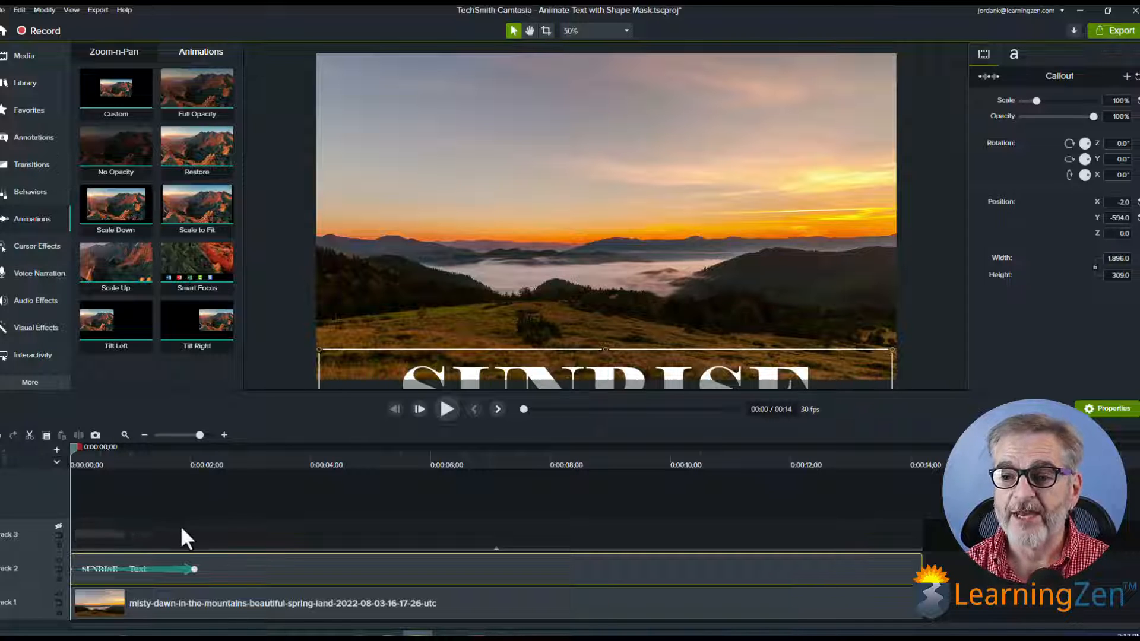
click(57, 525)
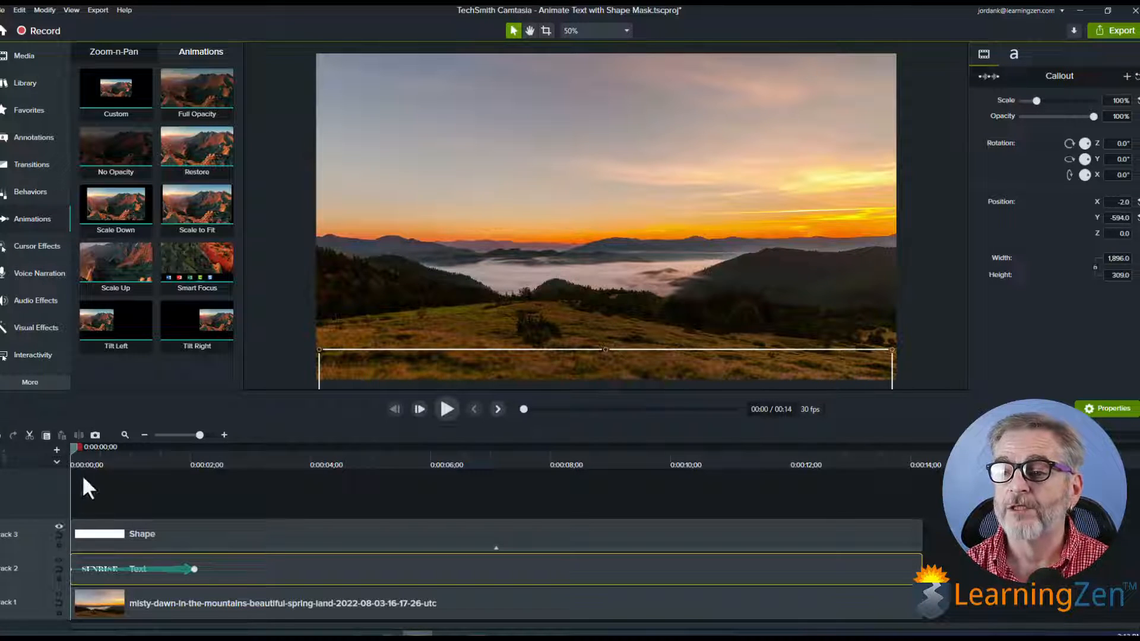
Lengthen the Text clip's animation to end at about 4 seconds and preview the text rising from the start
click(447, 404)
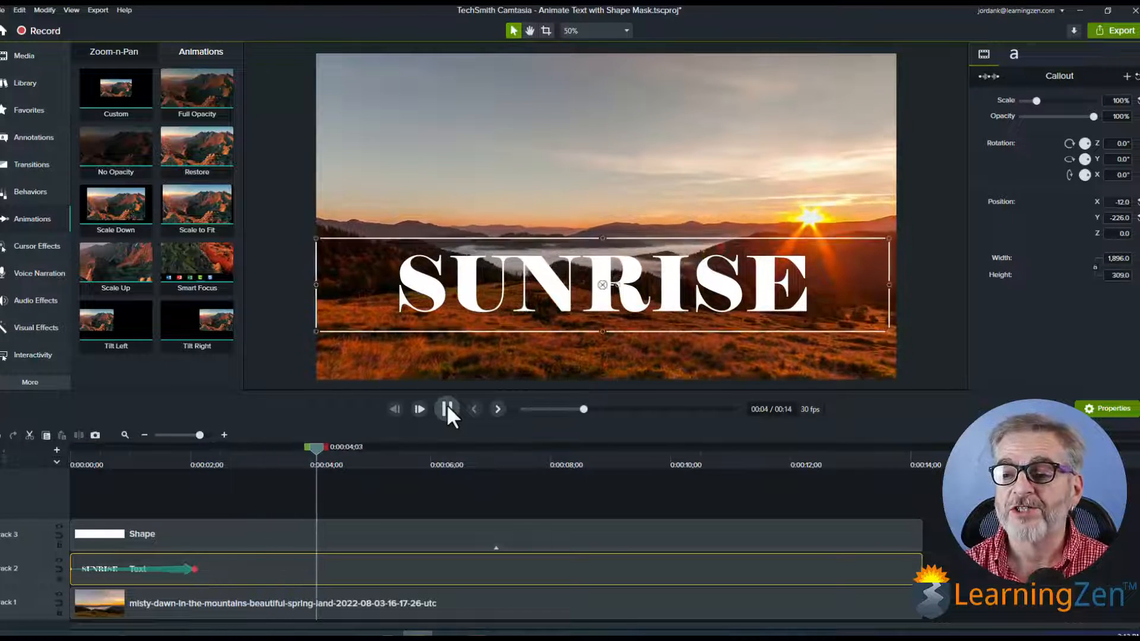
click(447, 404)
drag(190, 567, 316, 568)
drag(317, 451, 62, 463)
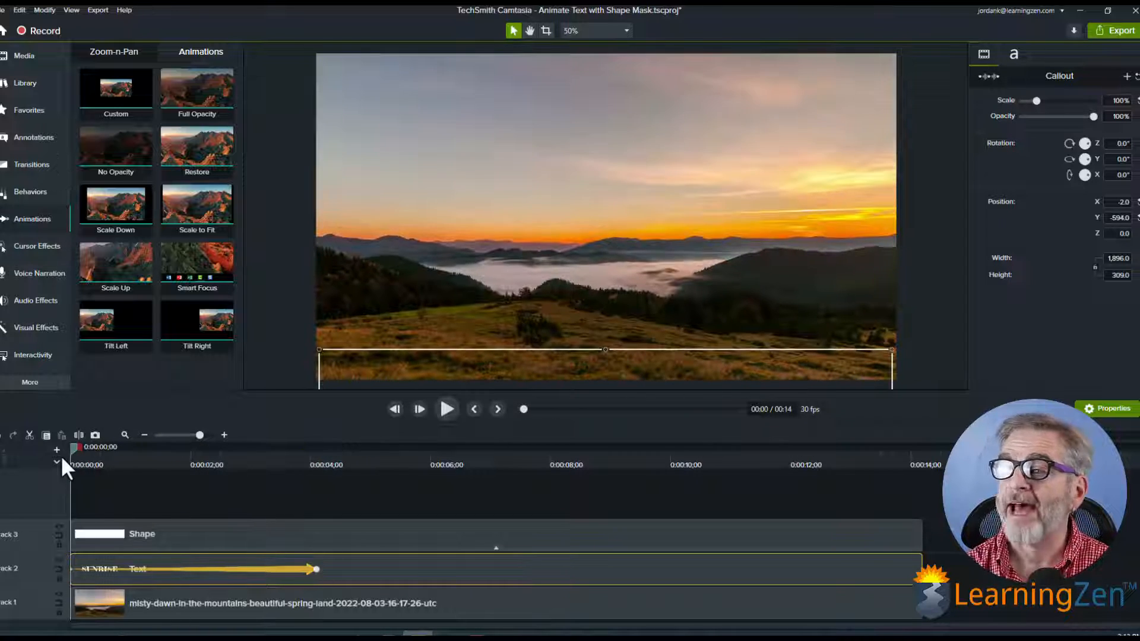
click(447, 409)
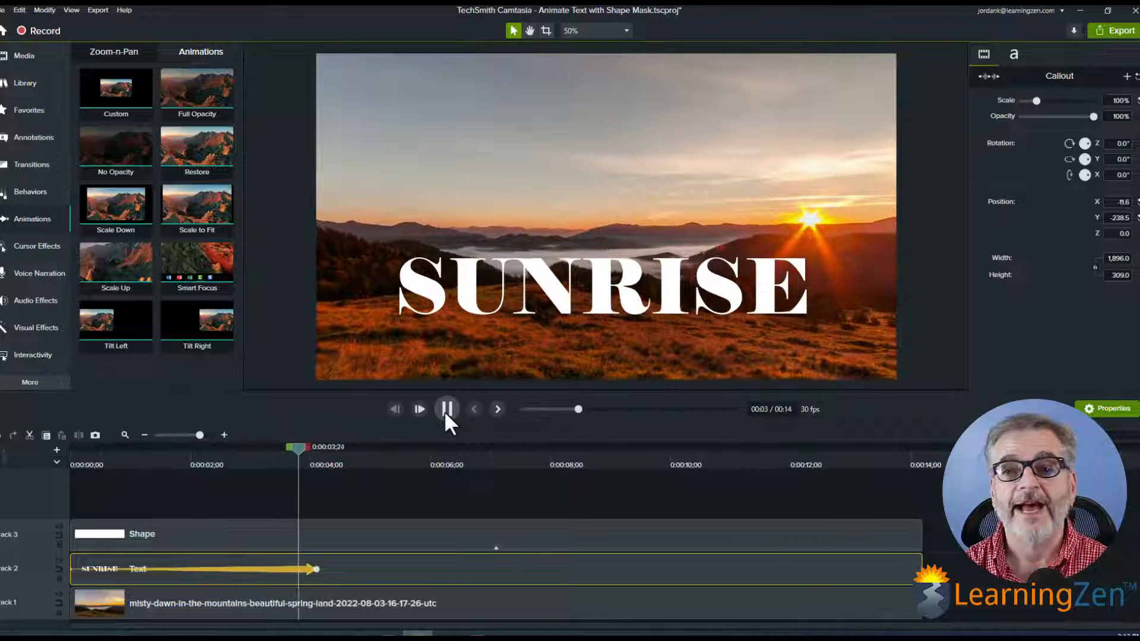
click(447, 409)
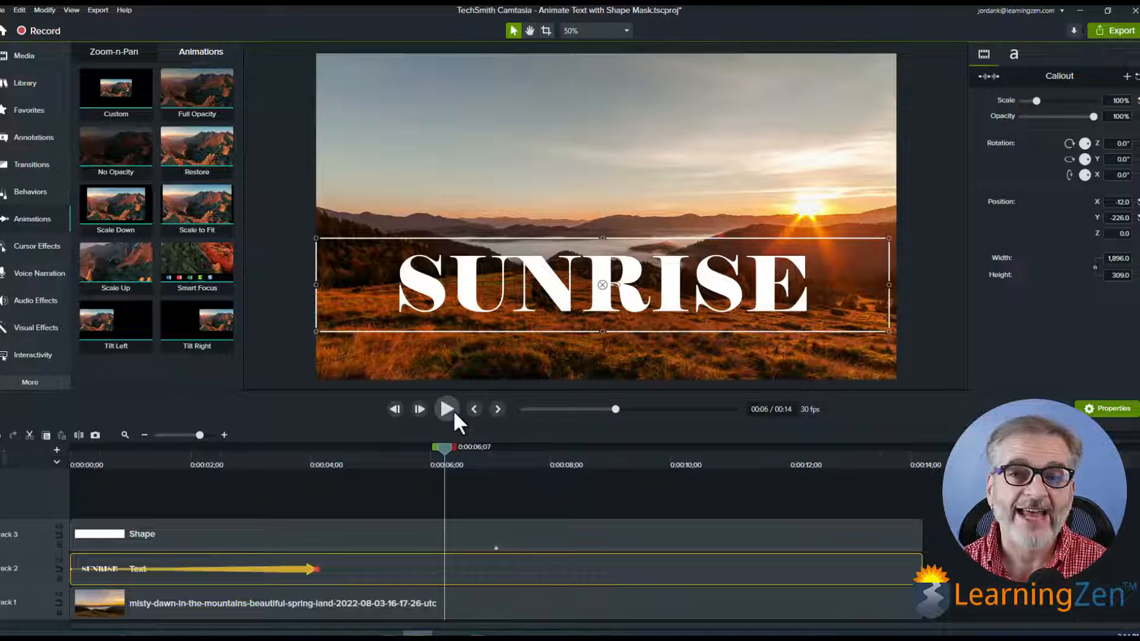
Apply the Jump And Fall behavior to the Text clip, with both its In and Out styles set to None
click(13, 193)
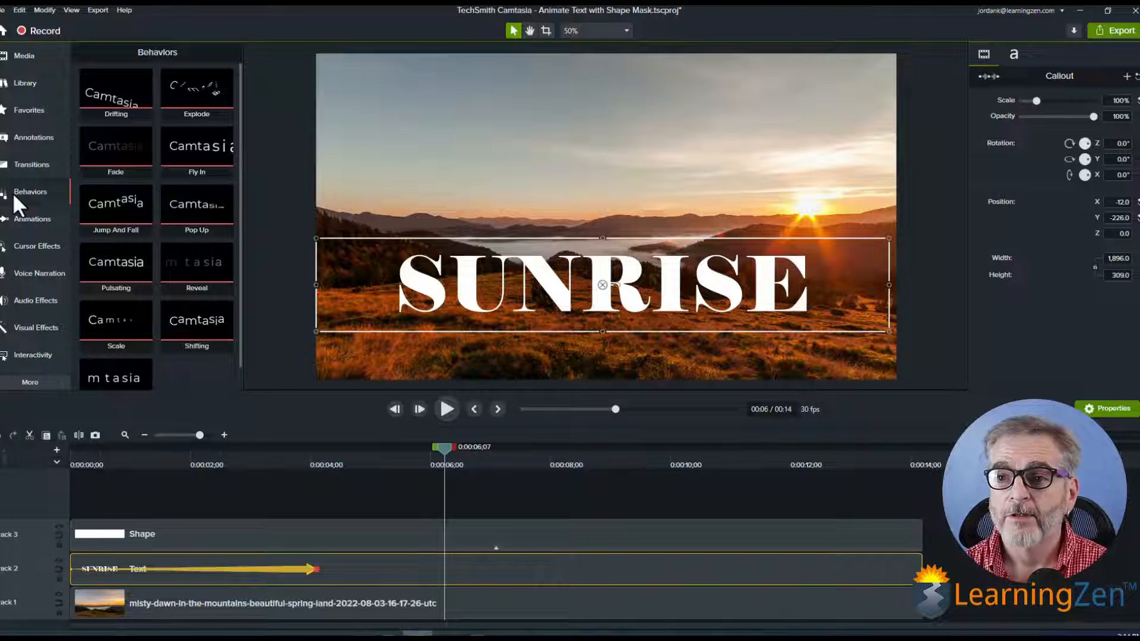
drag(118, 202, 447, 568)
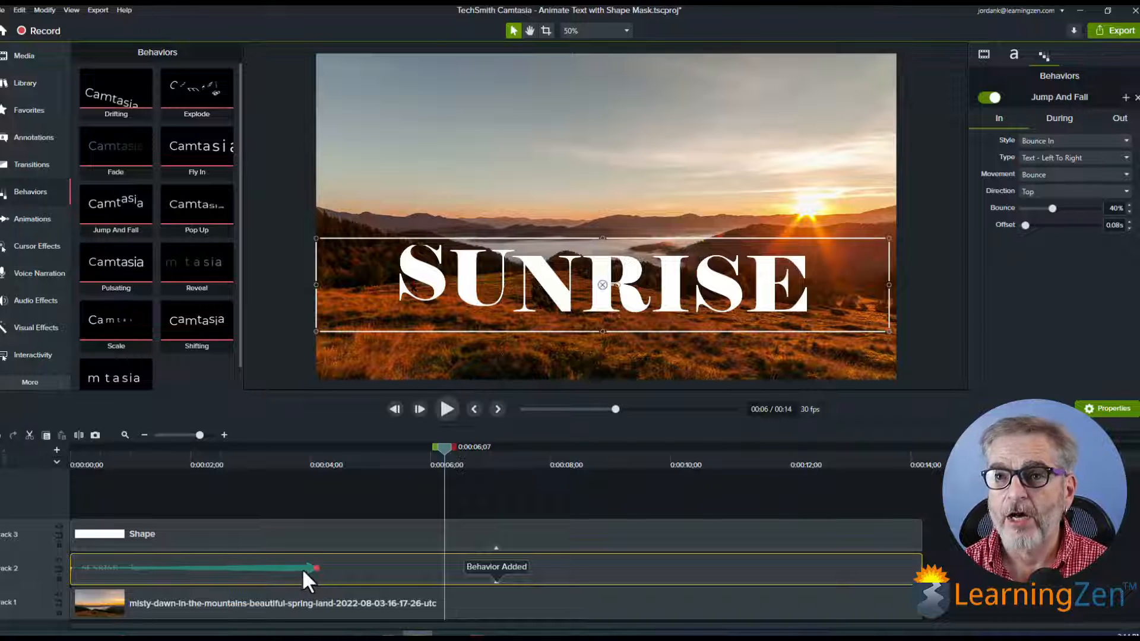
click(1074, 140)
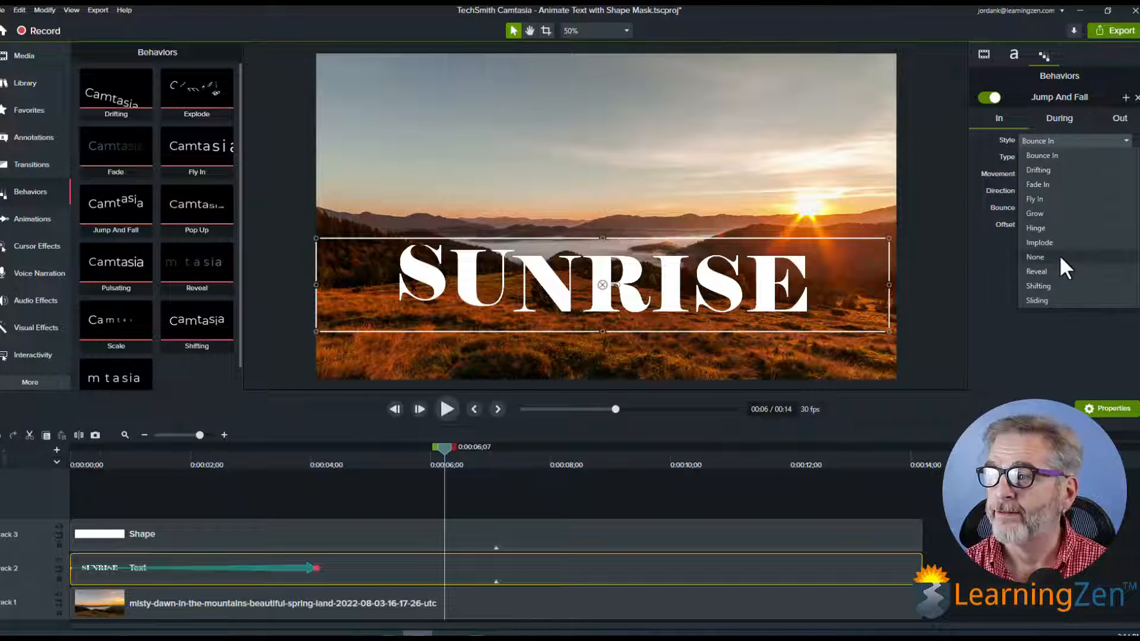
click(1059, 256)
click(1068, 119)
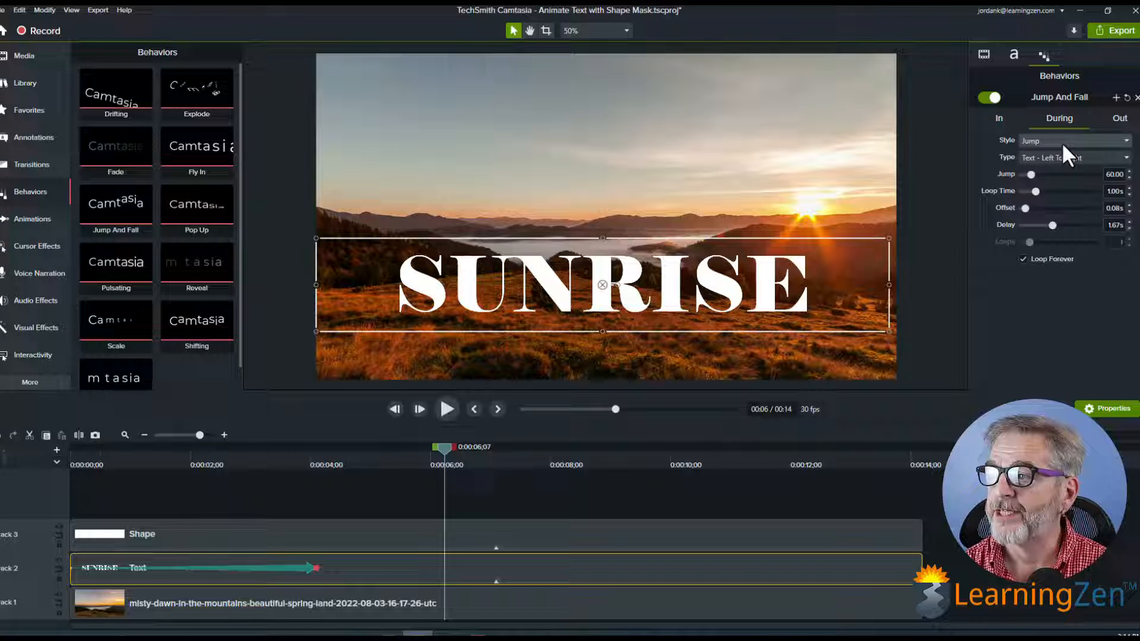
click(1117, 117)
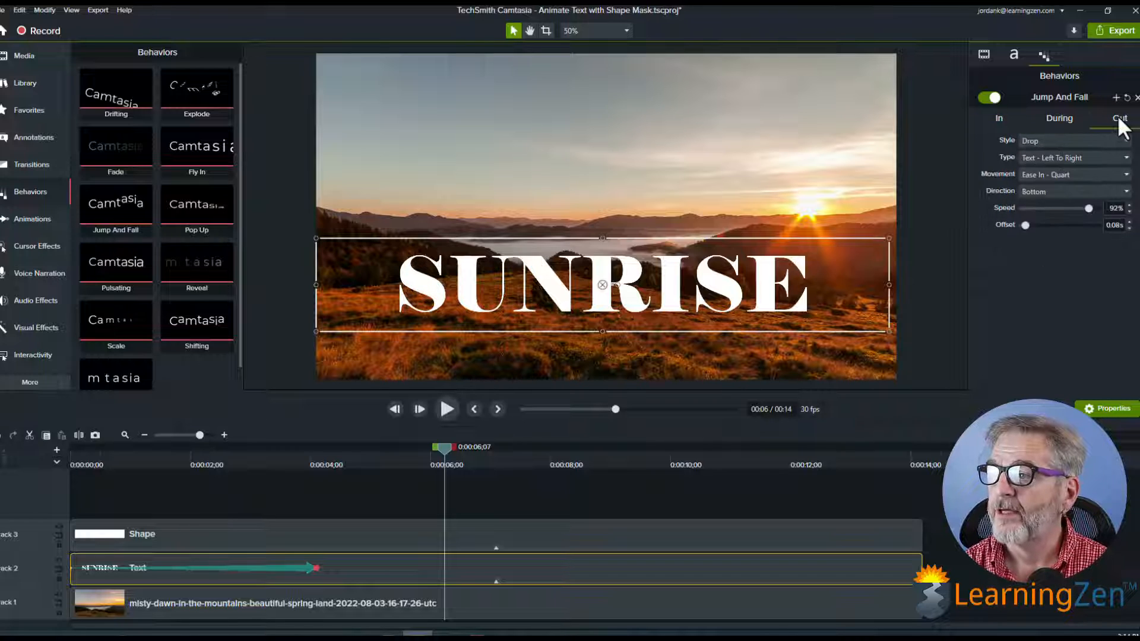
click(1063, 140)
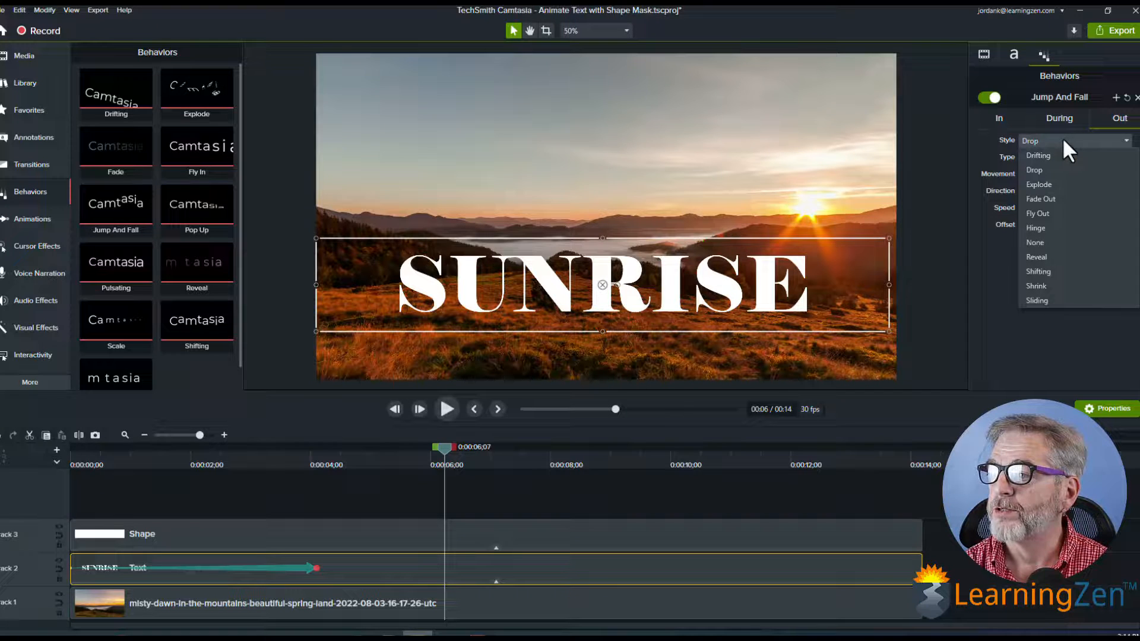
click(1052, 240)
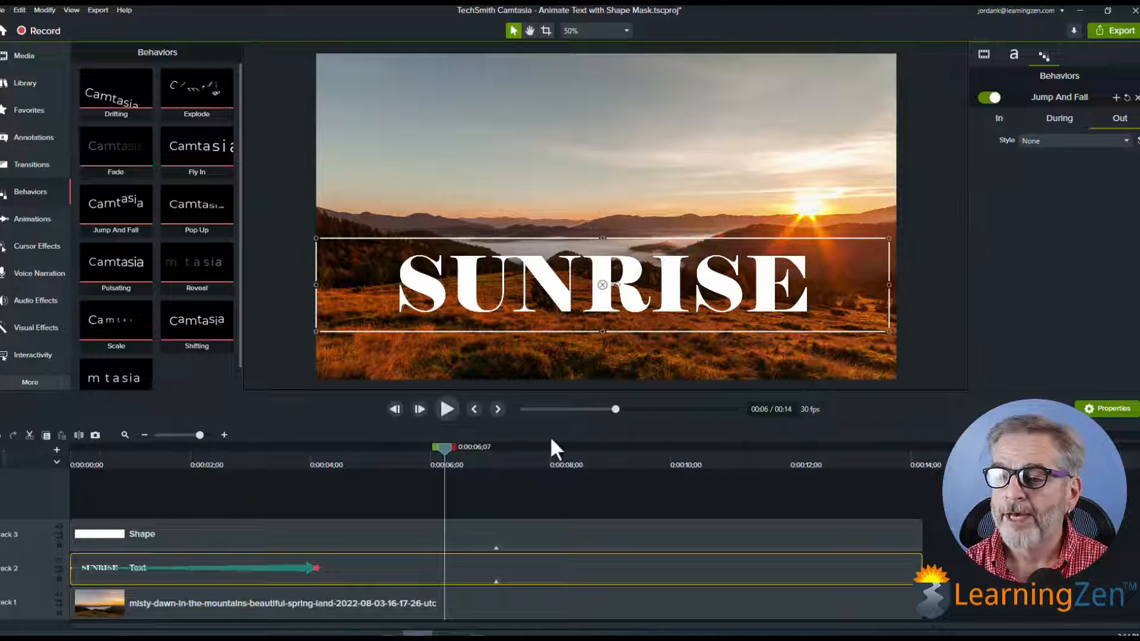
Play the title from the start and examine the jumping letters against the mask's upper edge at around 7 seconds
drag(446, 449, 66, 477)
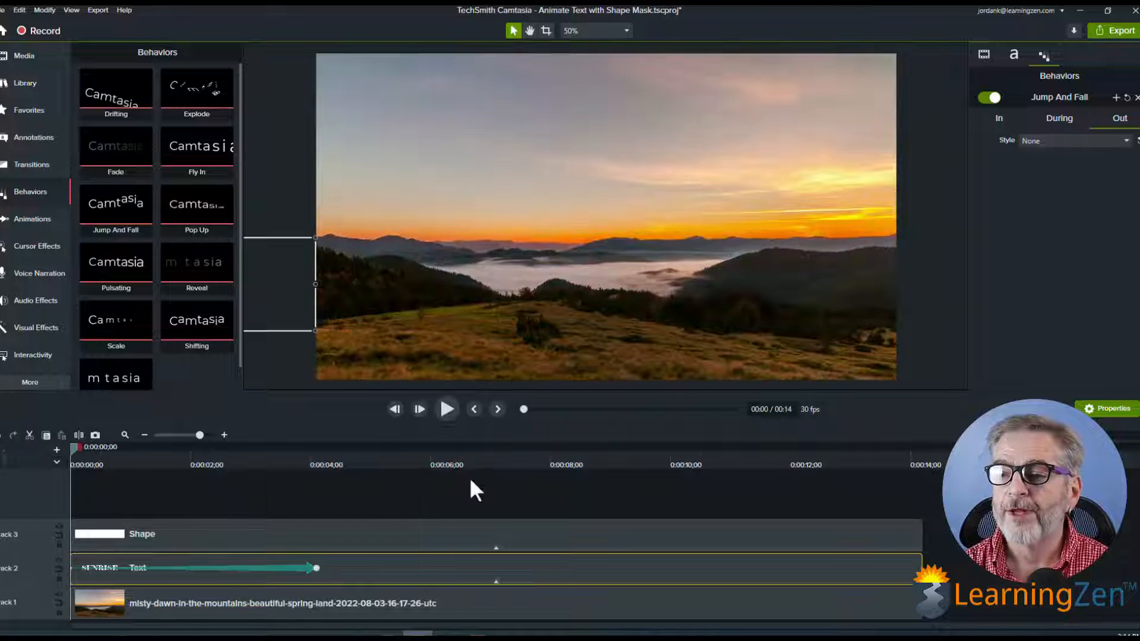
click(448, 409)
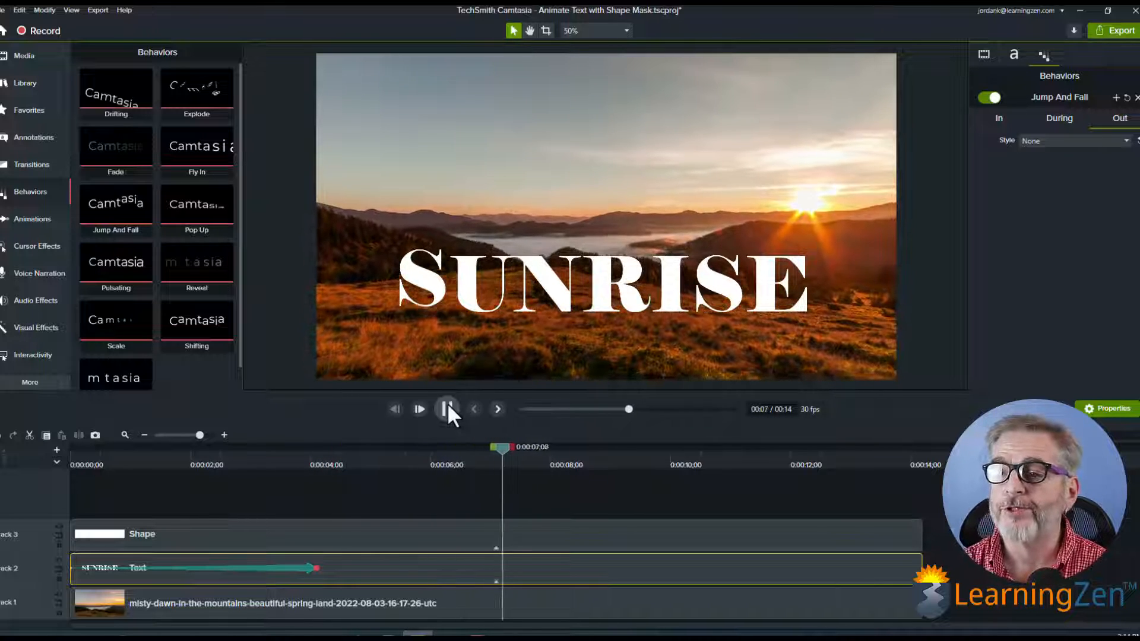
click(551, 252)
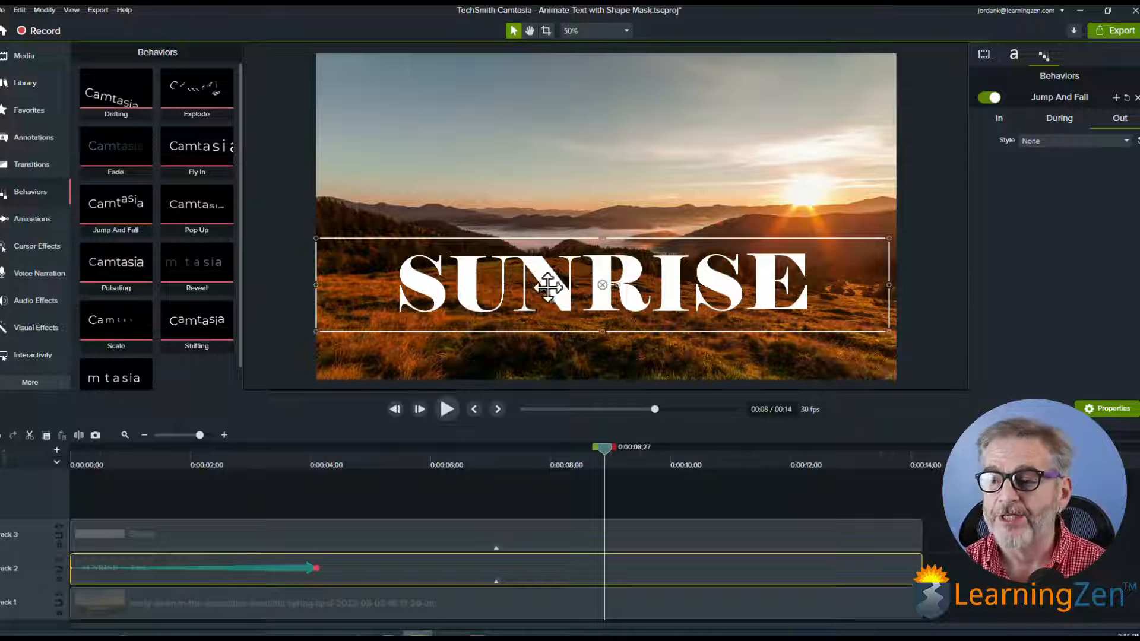
drag(607, 447, 514, 446)
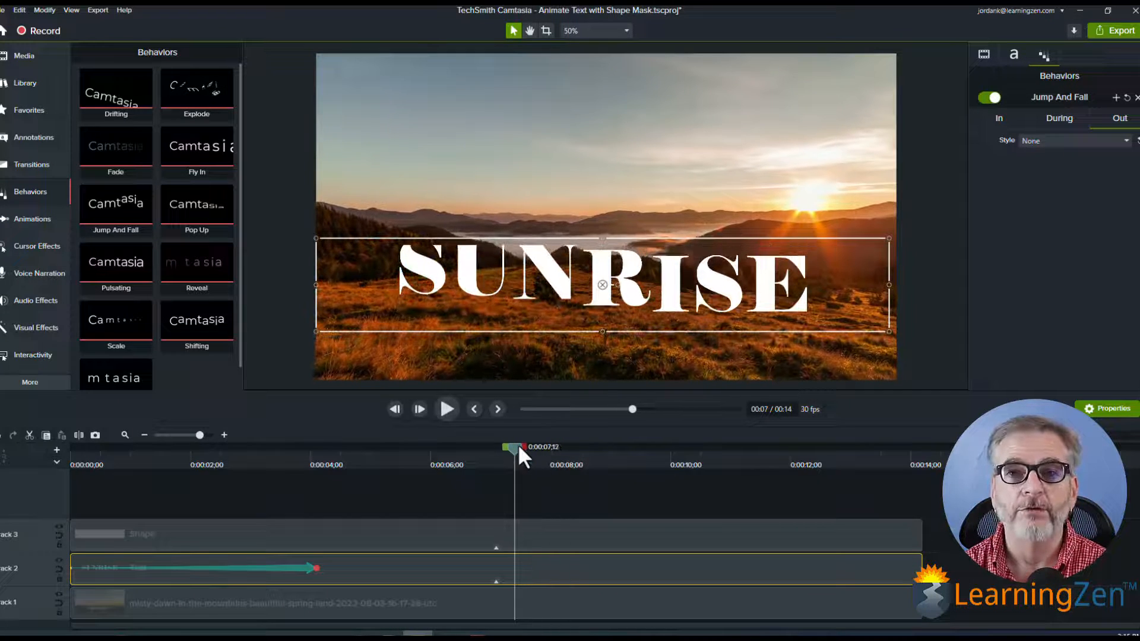